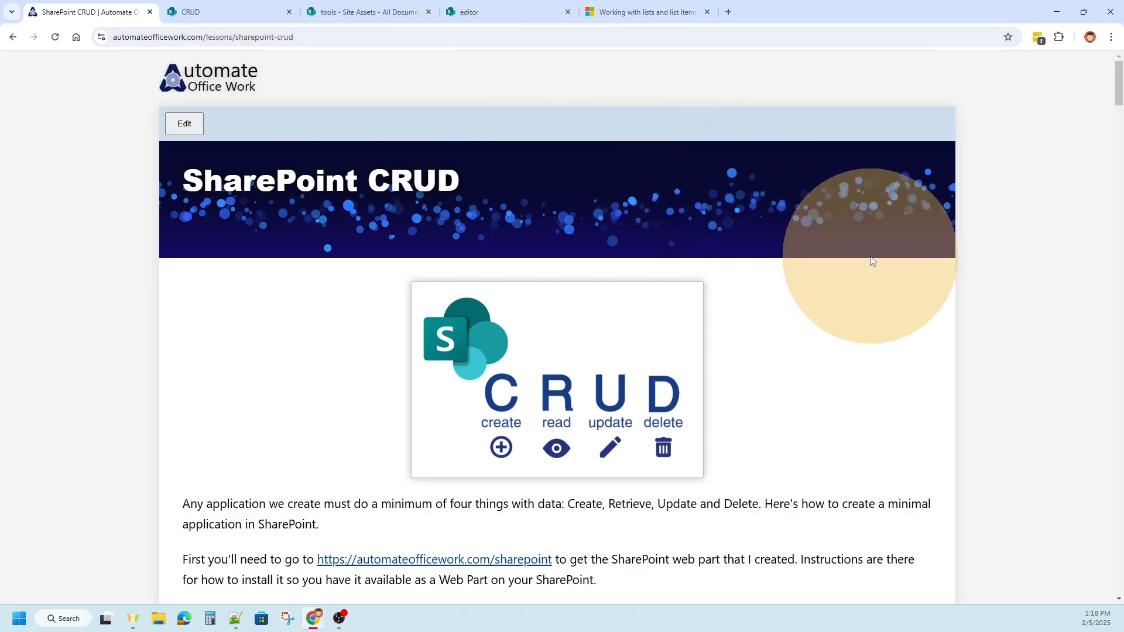
- Read the SharePoint CRUD lesson's introduction and page setup instructions down to the App page details example
scroll(861, 275, down, 2)
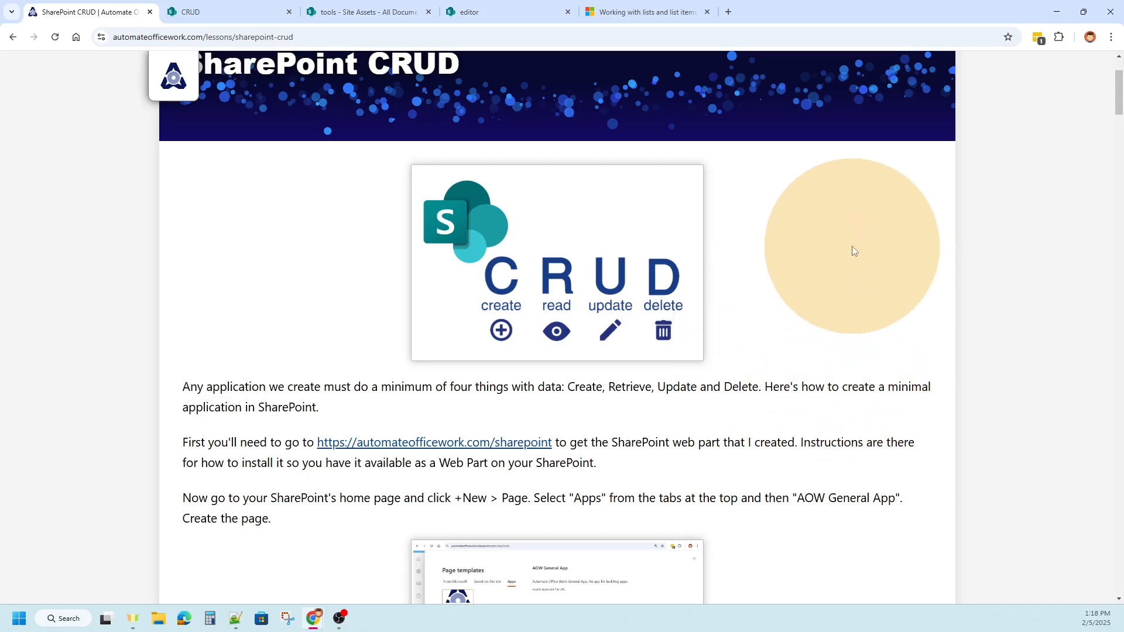
scroll(806, 244, down, 1)
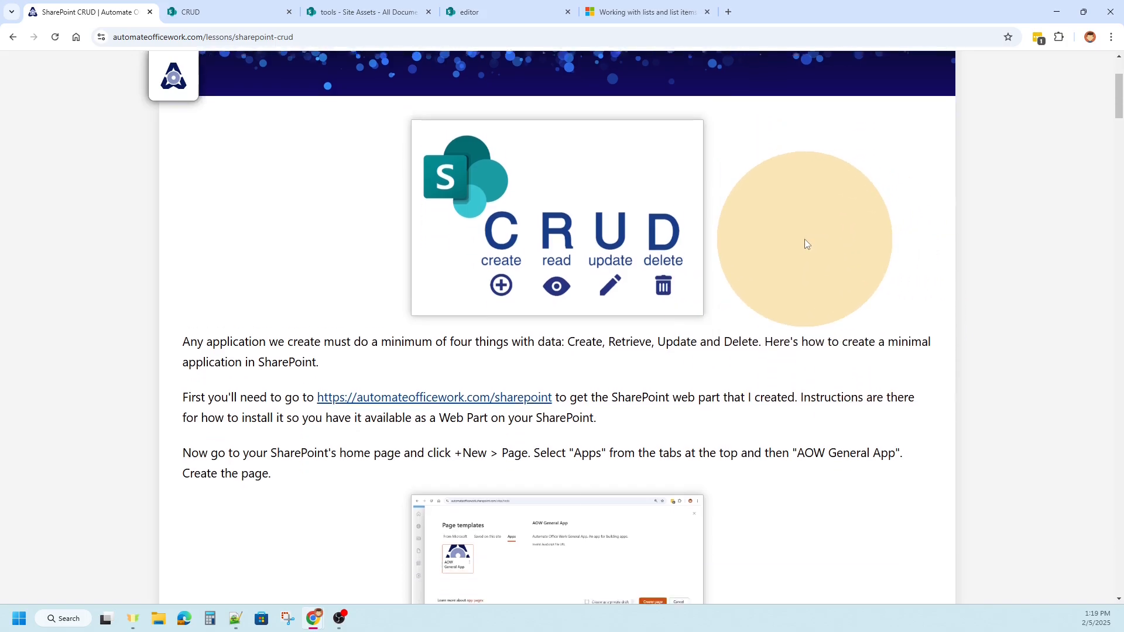
scroll(806, 244, down, 1)
scroll(805, 241, down, 3)
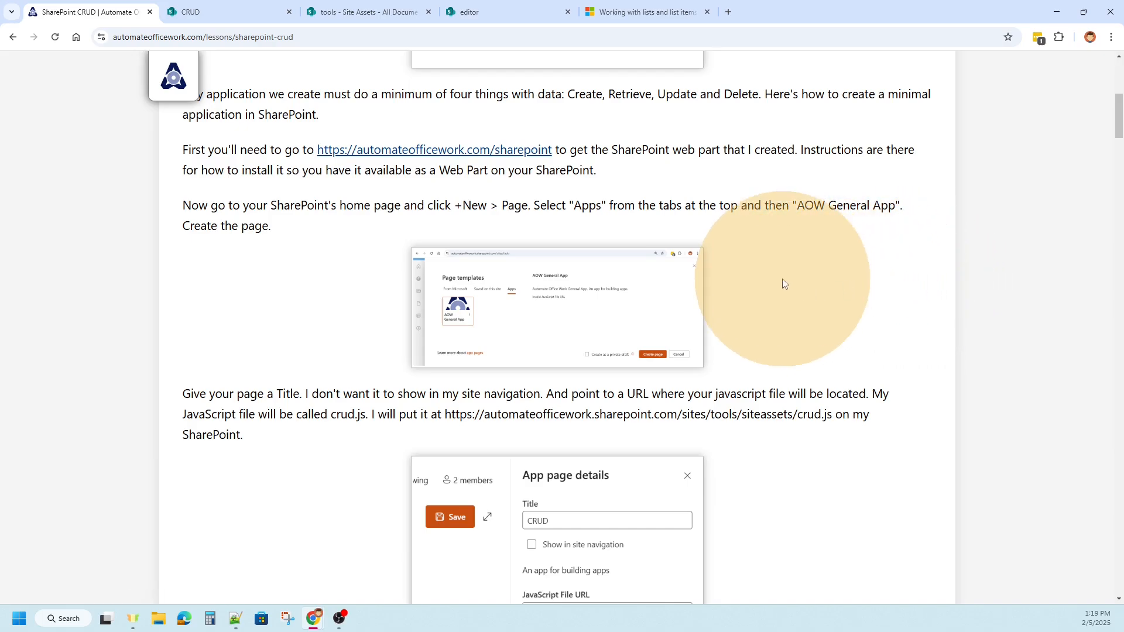
scroll(838, 261, down, 1)
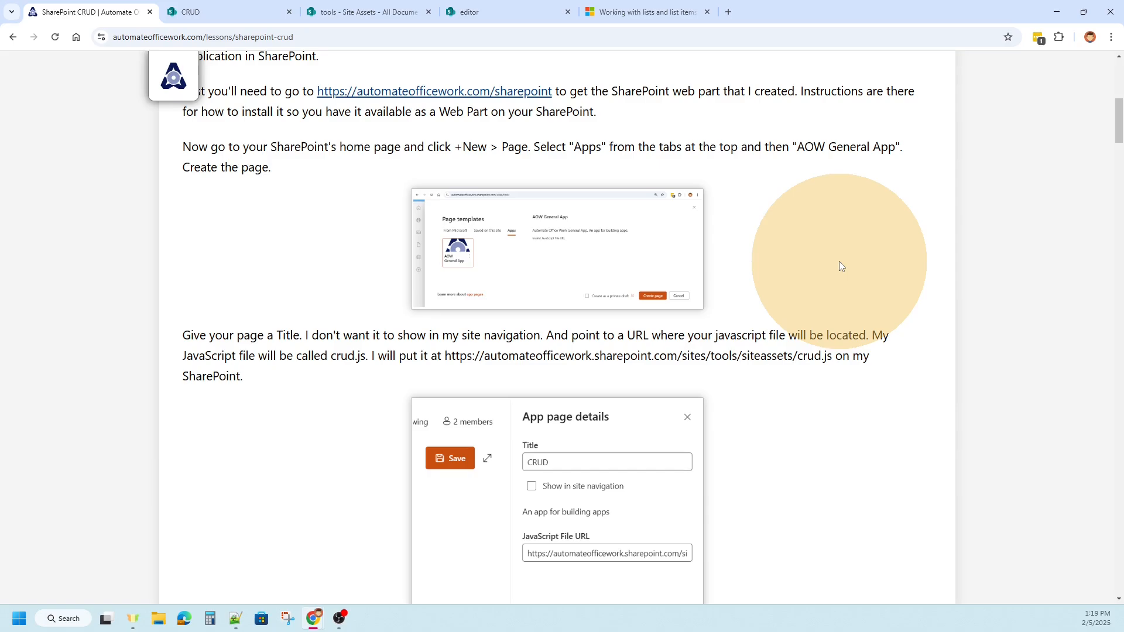
scroll(840, 262, down, 5)
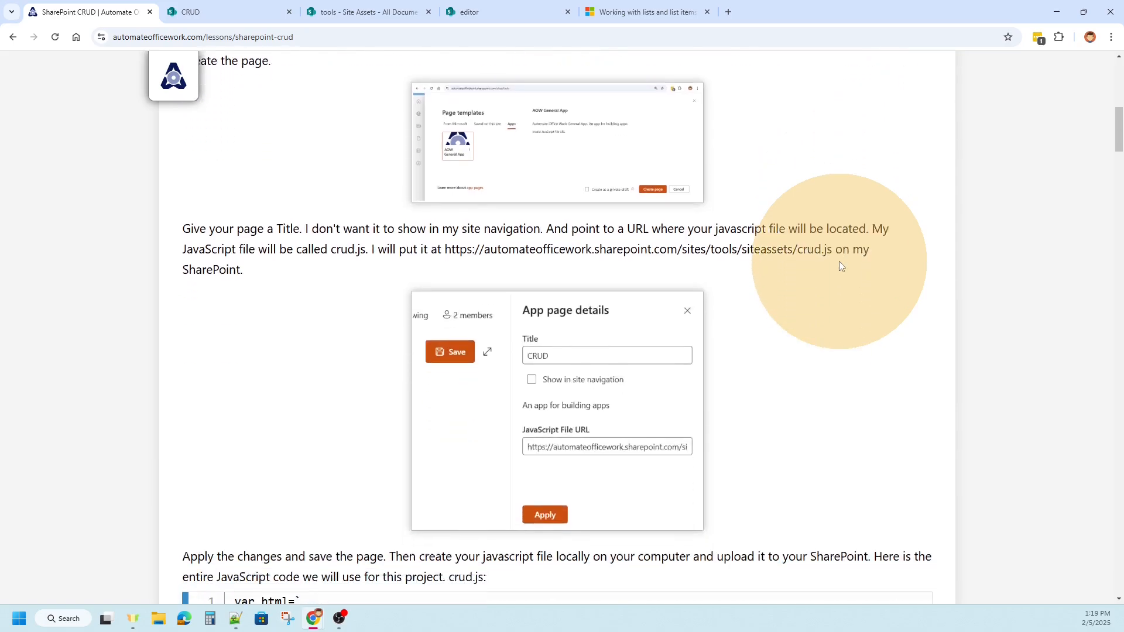
scroll(839, 261, up, 2)
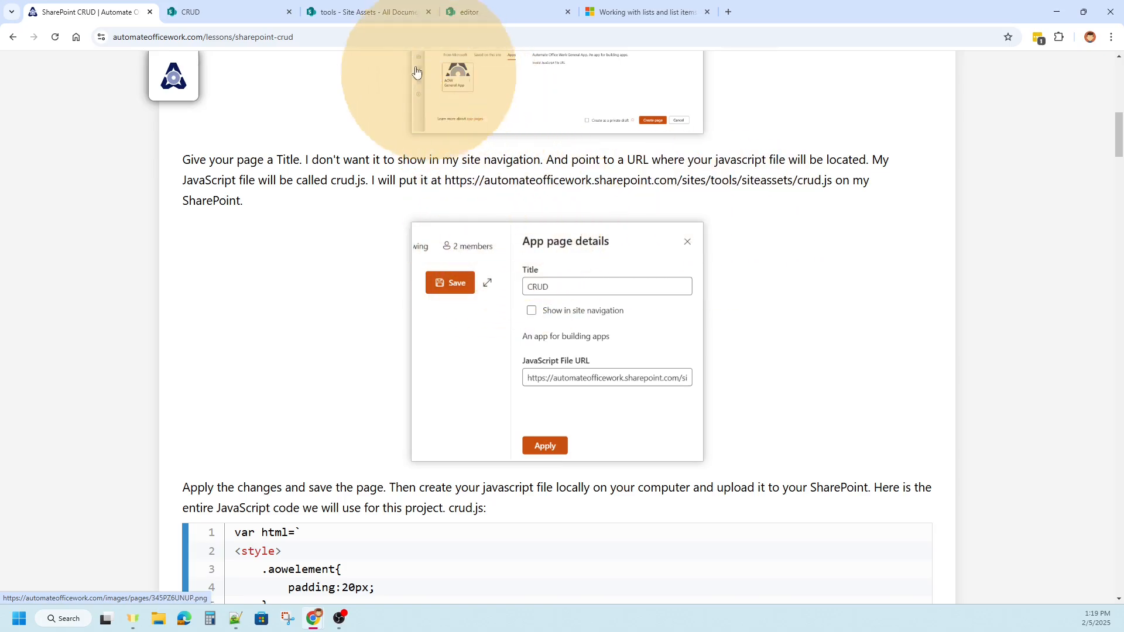
click(216, 13)
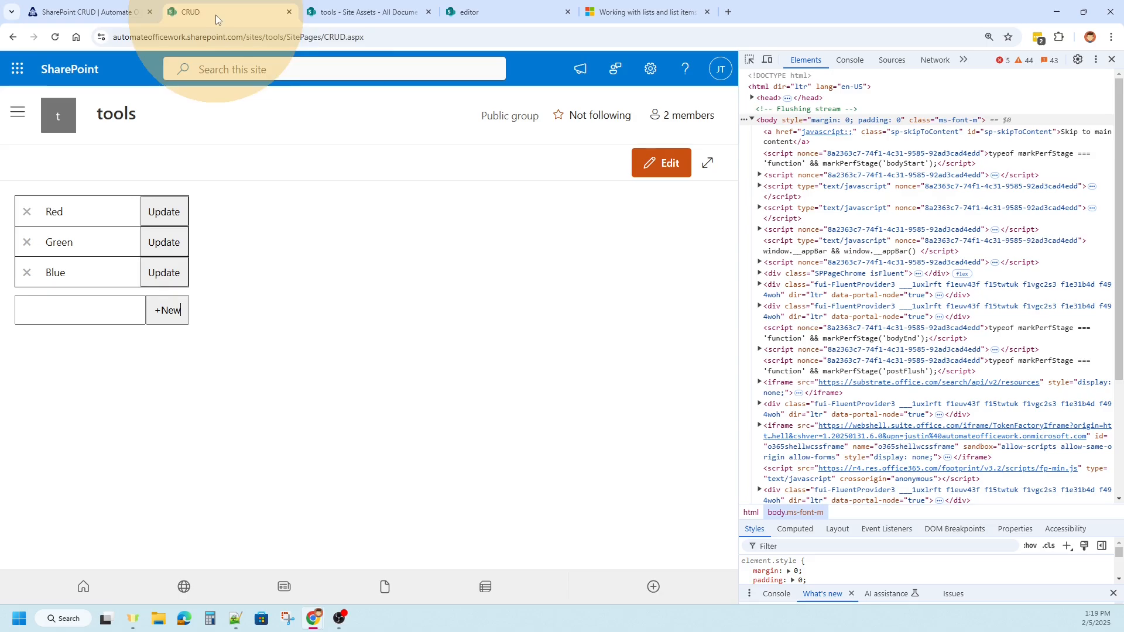
right_click(59, 68)
key(Escape)
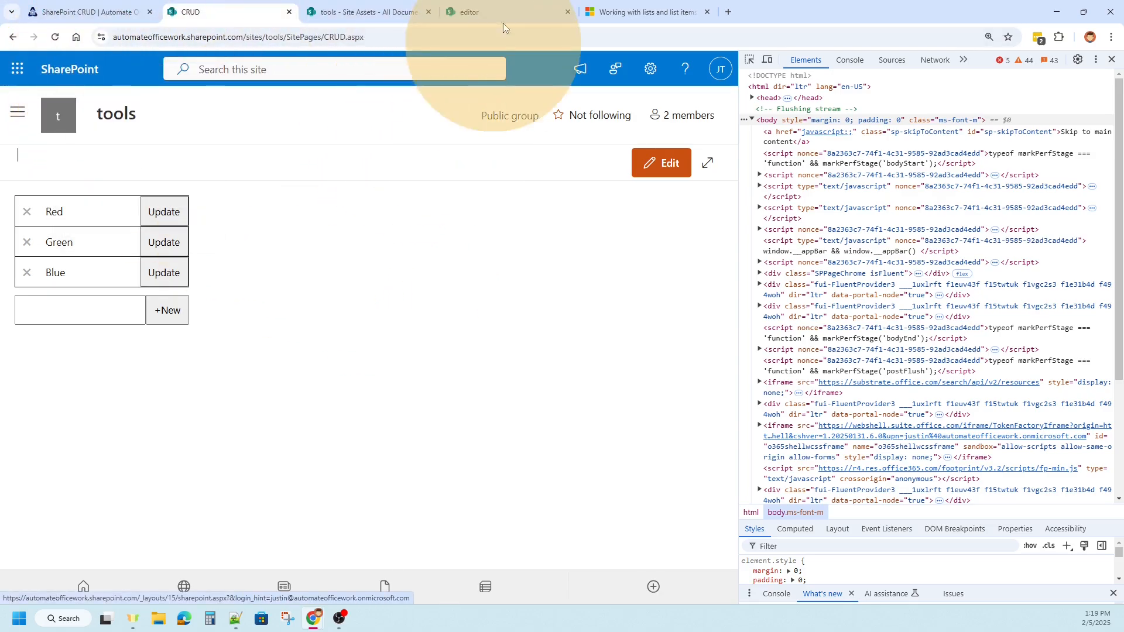
- Open the tools site's home page at automateofficework.sharepoint.com/sites/tools/ in a new browser tab
click(730, 13)
text(sites/)
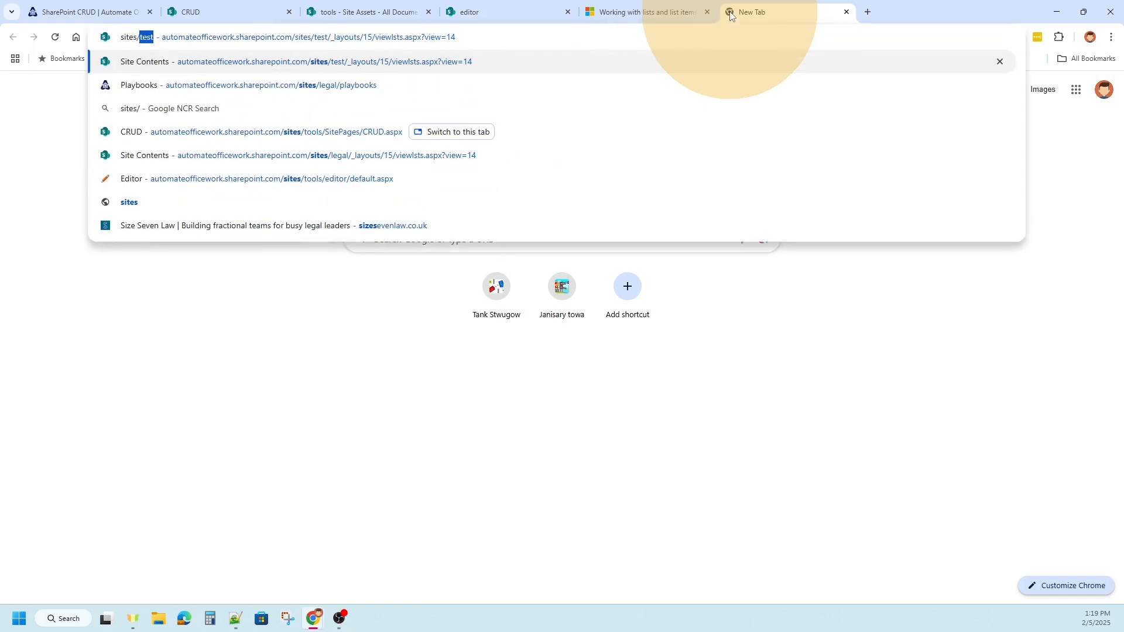
text(tools)
key(Down)
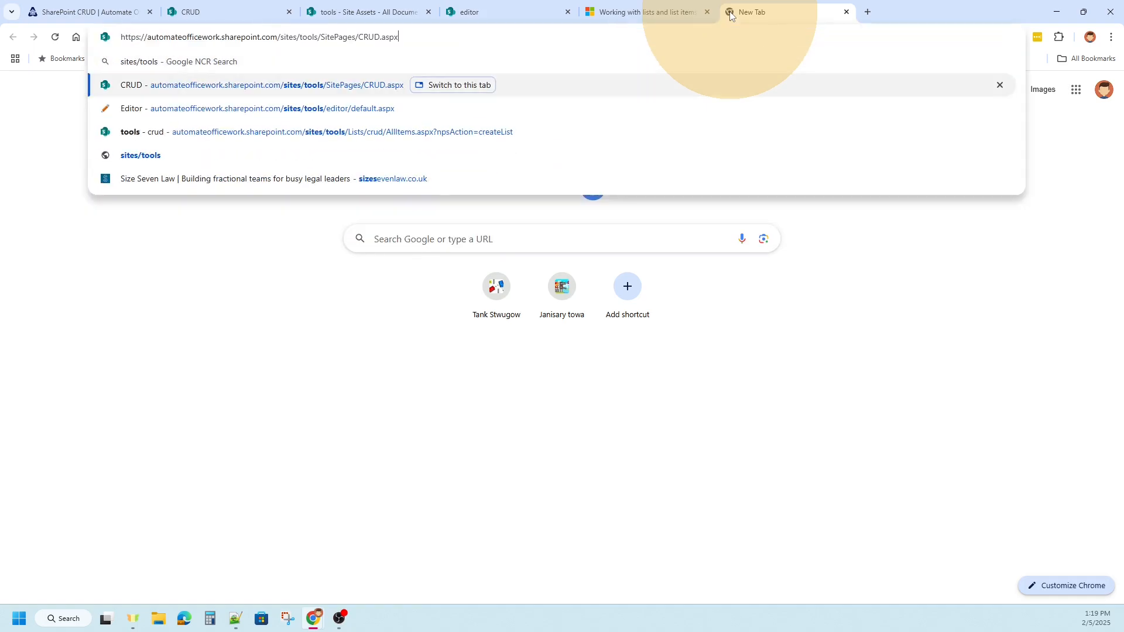
key(Down)
key(BackSpace)
key(BackSpace)
key(BackSpace)
key(BackSpace)
key(BackSpace)
key(BackSpace)
key(BackSpace)
key(BackSpace)
key(BackSpace)
key(BackSpace)
key(BackSpace)
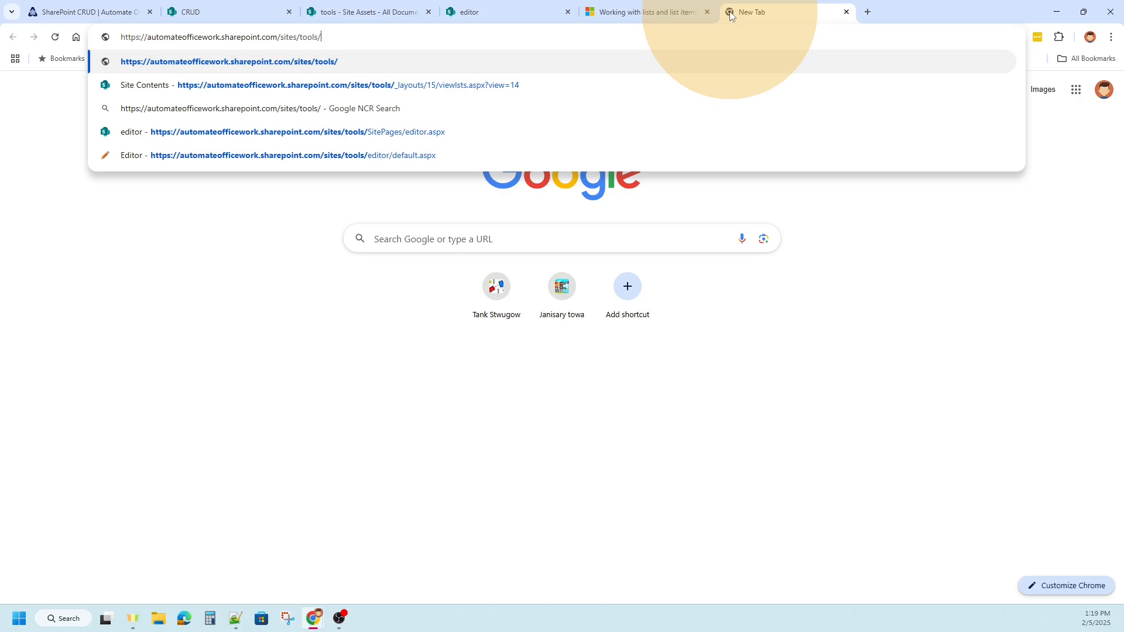
key(Return)
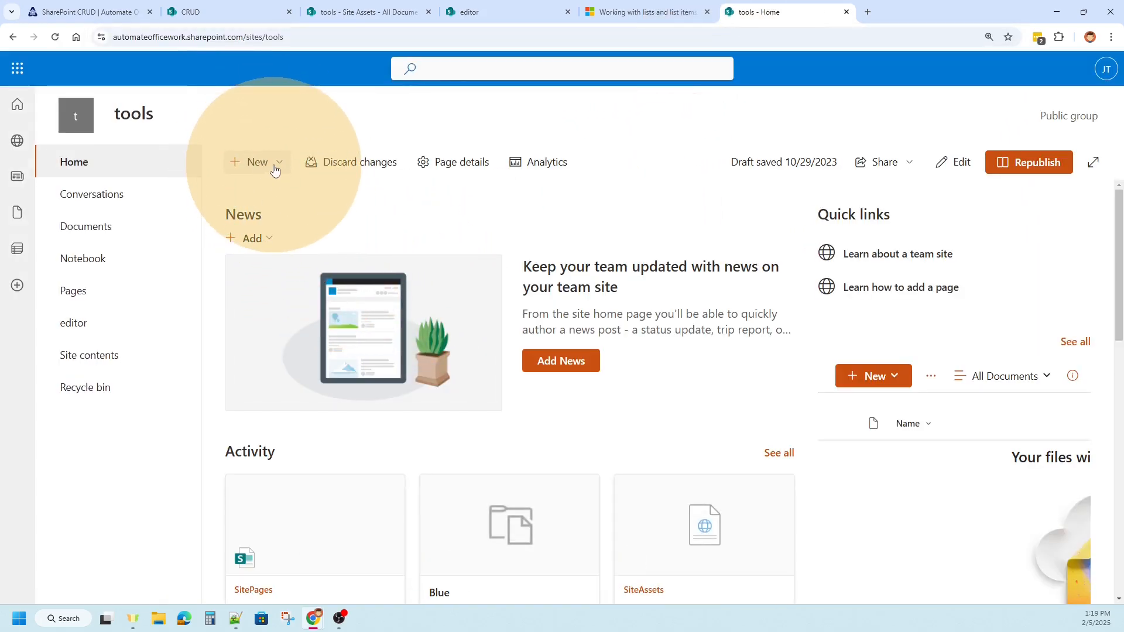
- Start a new page with the AOW General App template, and close the browser tab without creating it
click(274, 170)
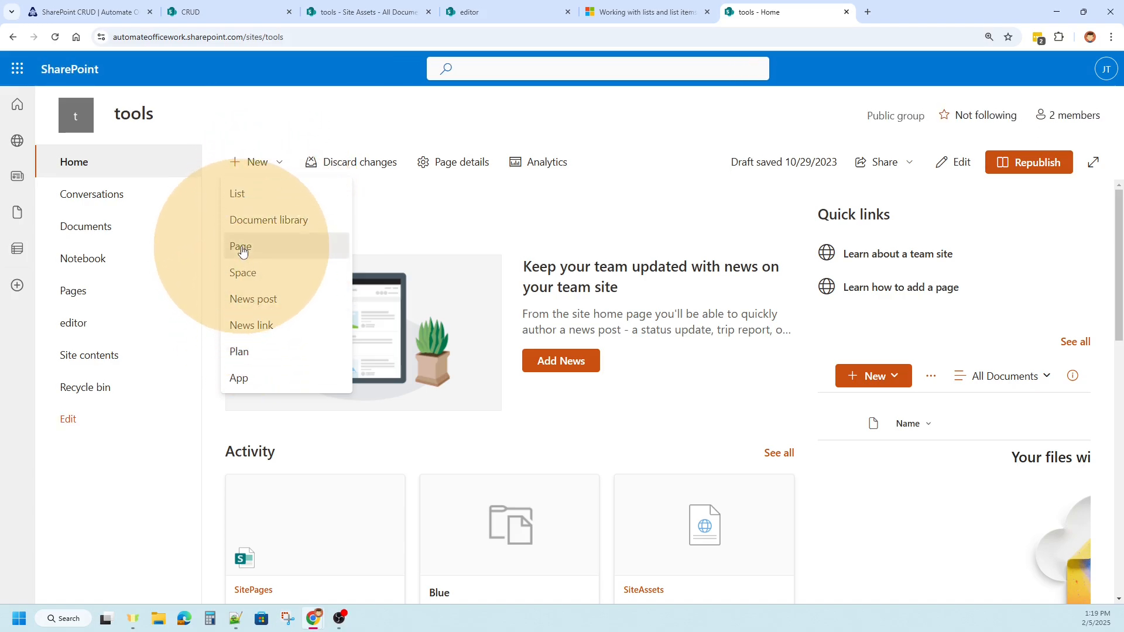
click(243, 249)
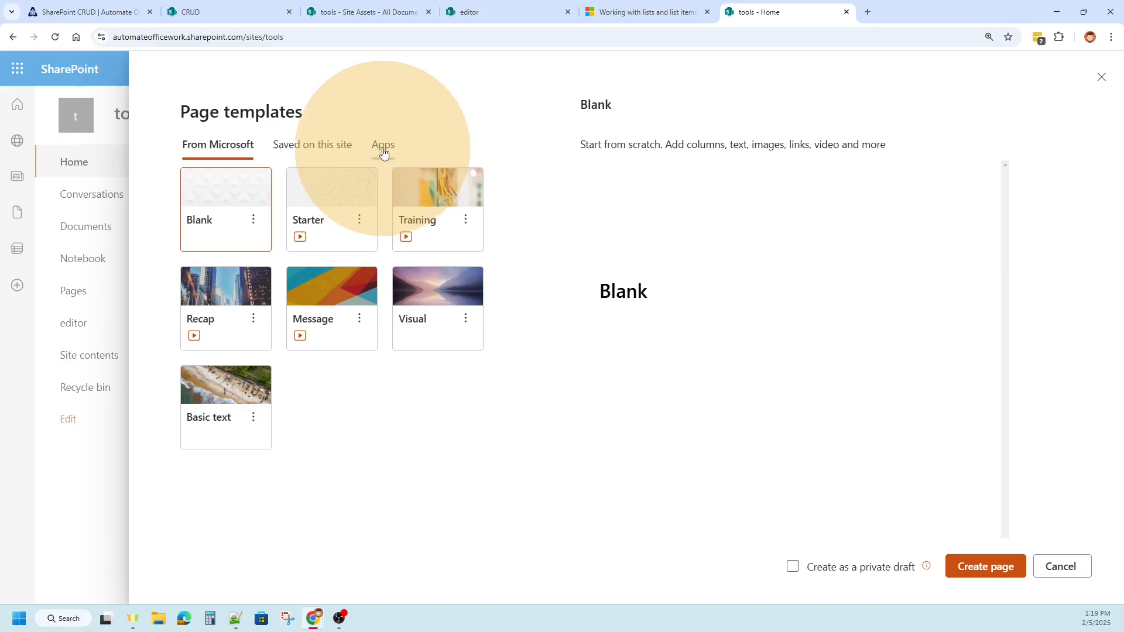
click(381, 146)
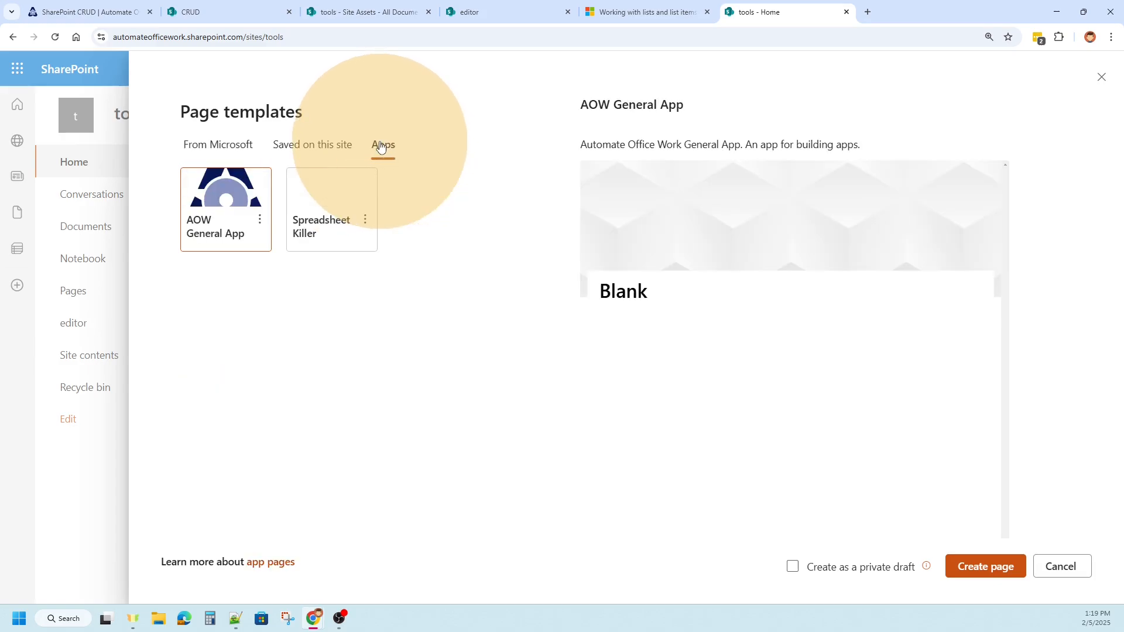
click(198, 217)
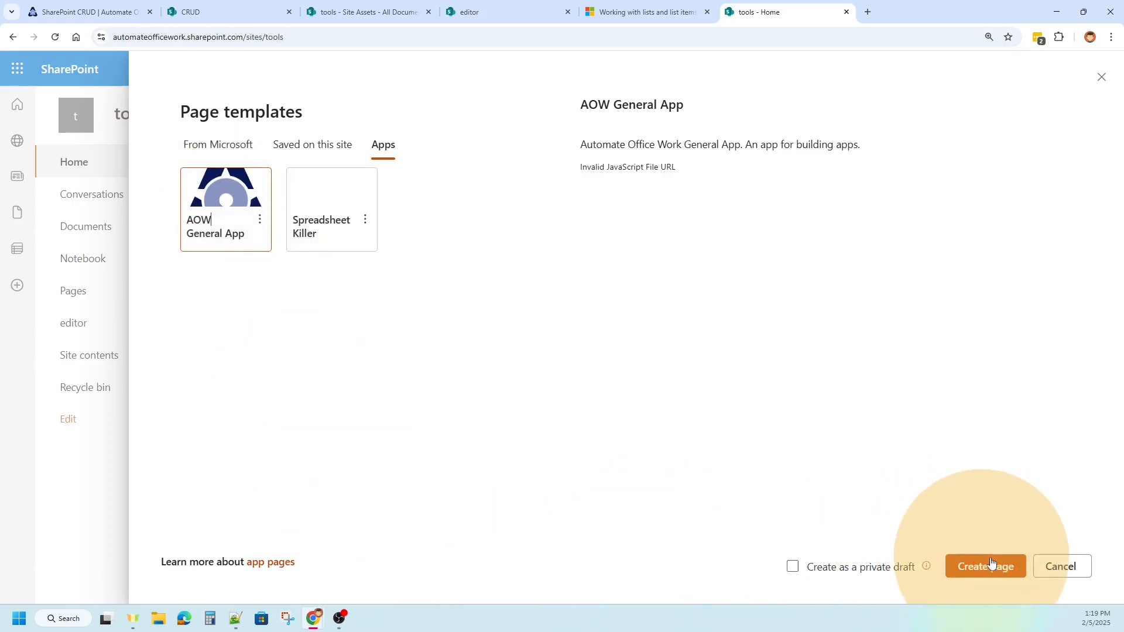
click(847, 13)
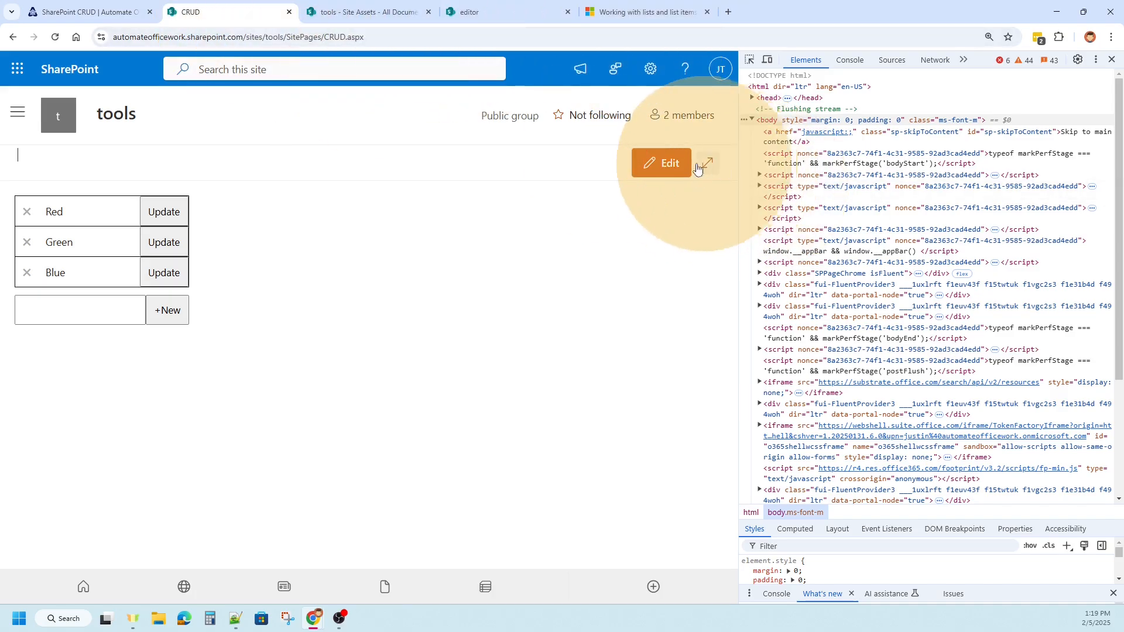
- Open the existing CRUD page for editing and examine its address, title and full JavaScript File URL
click(661, 165)
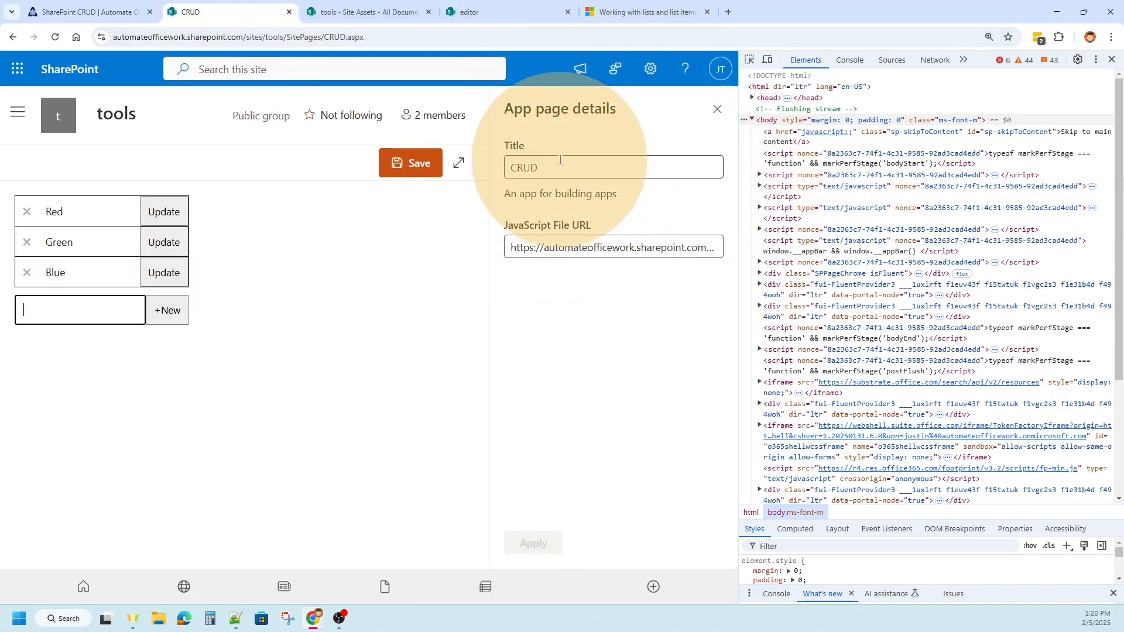
double_click(323, 36)
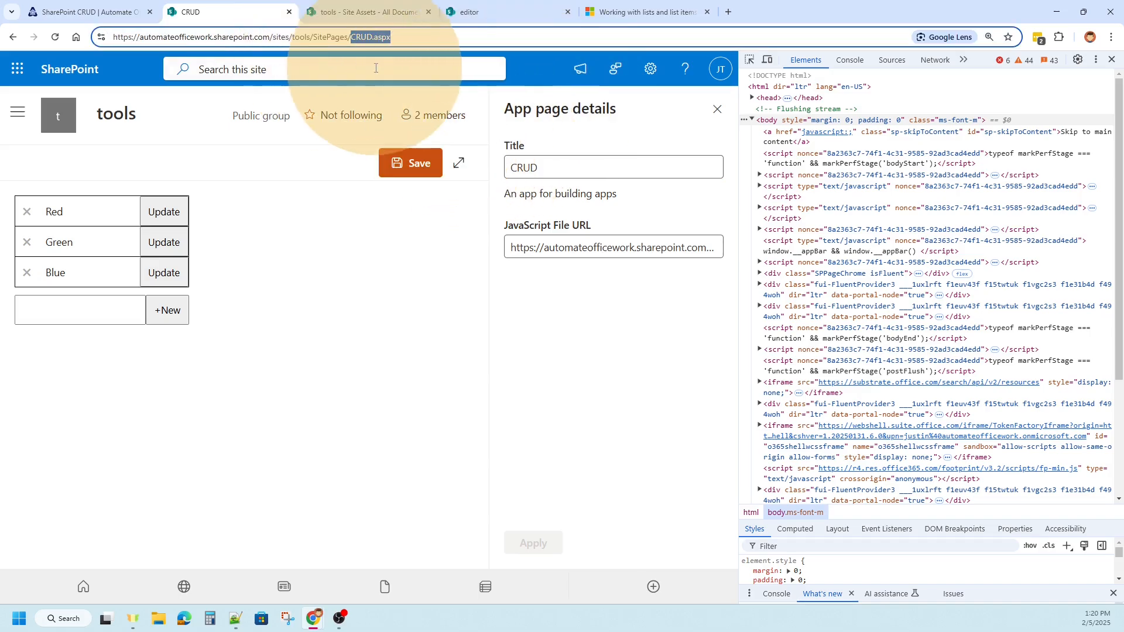
click(502, 372)
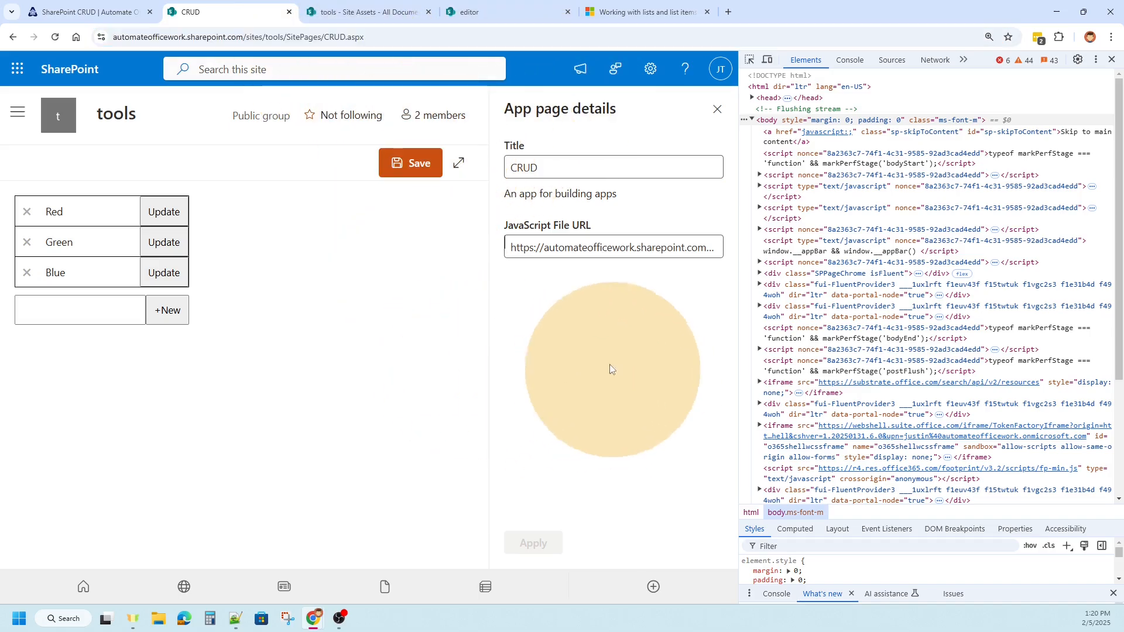
double_click(520, 247)
click(578, 246)
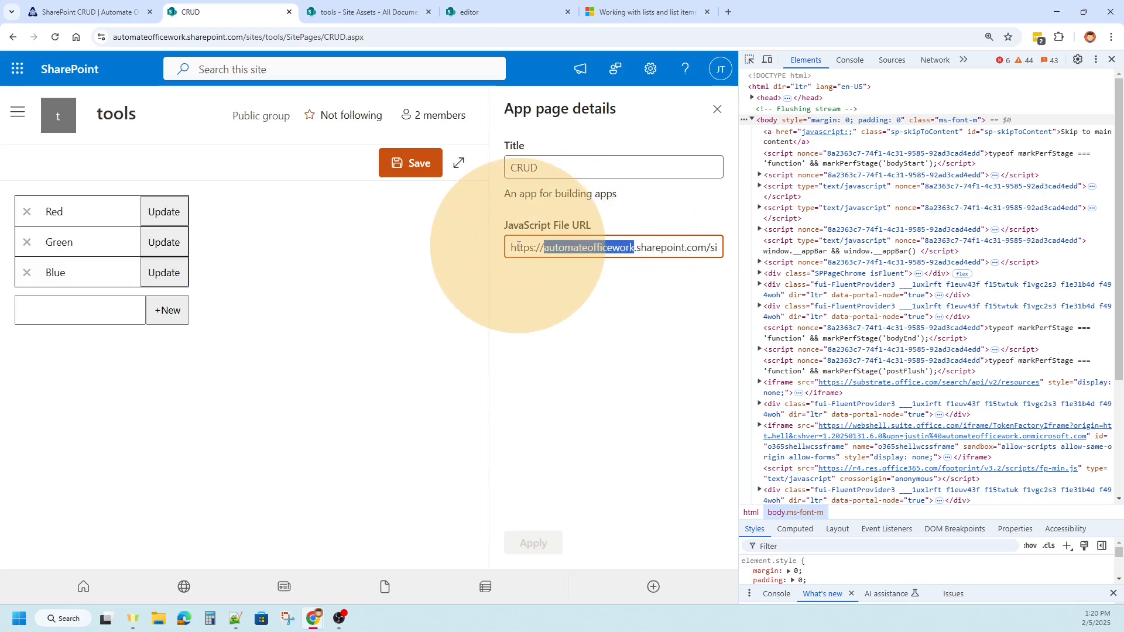
drag(524, 246, 717, 263)
click(667, 353)
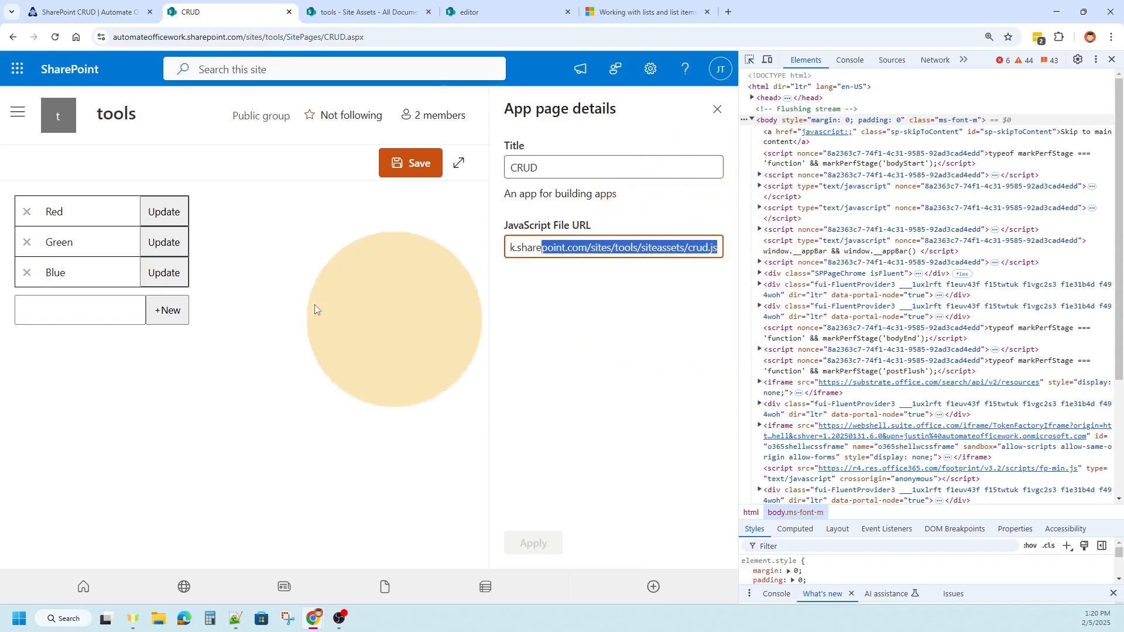
- Open crud.js from the tools site's Site Assets library and look through its code
click(360, 14)
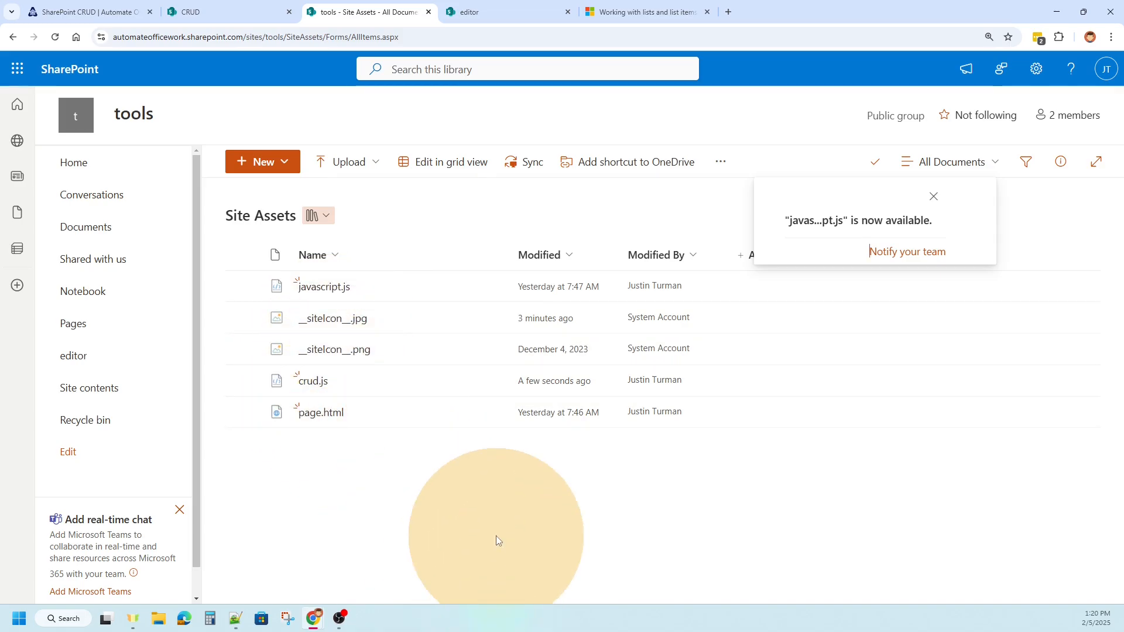
click(314, 382)
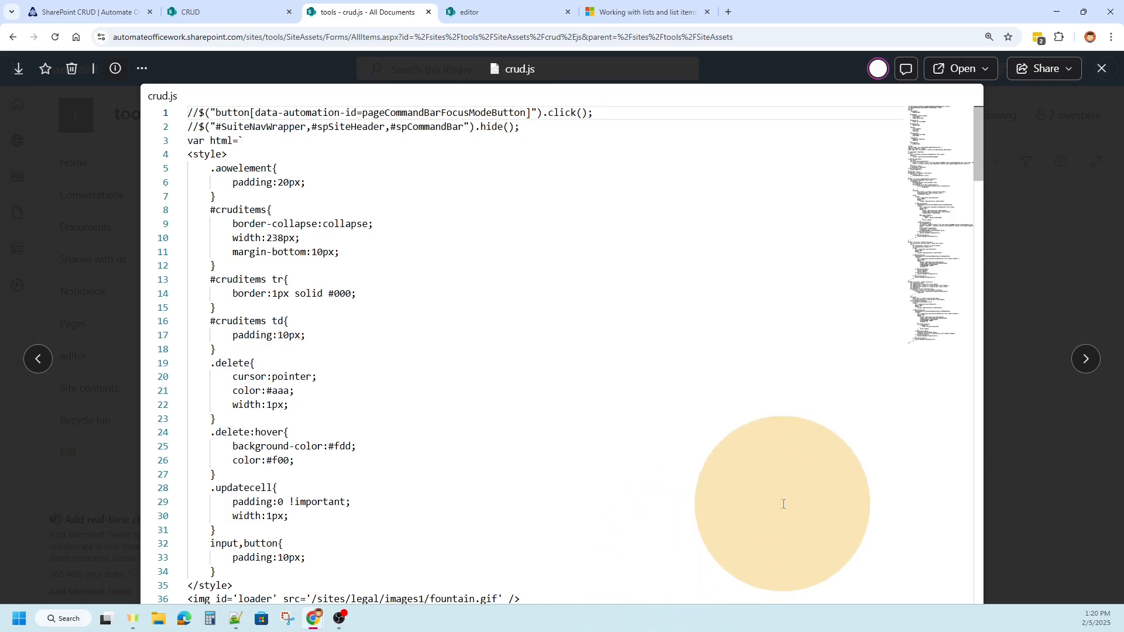
scroll(610, 396, down, 3)
scroll(615, 404, up, 3)
scroll(615, 404, down, 10)
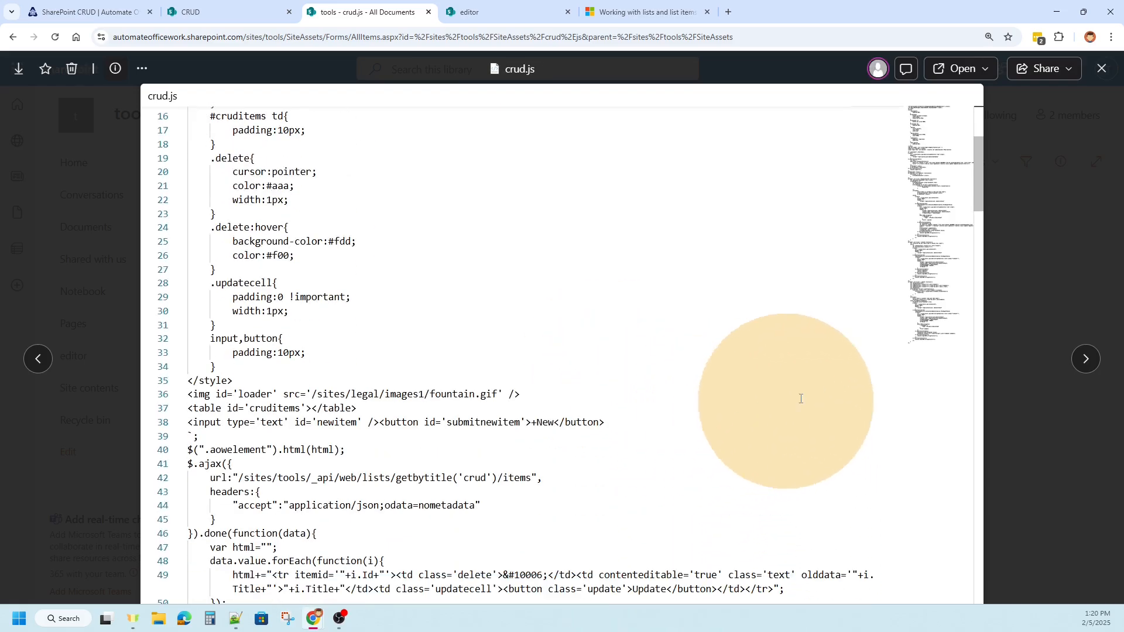
scroll(853, 379, up, 5)
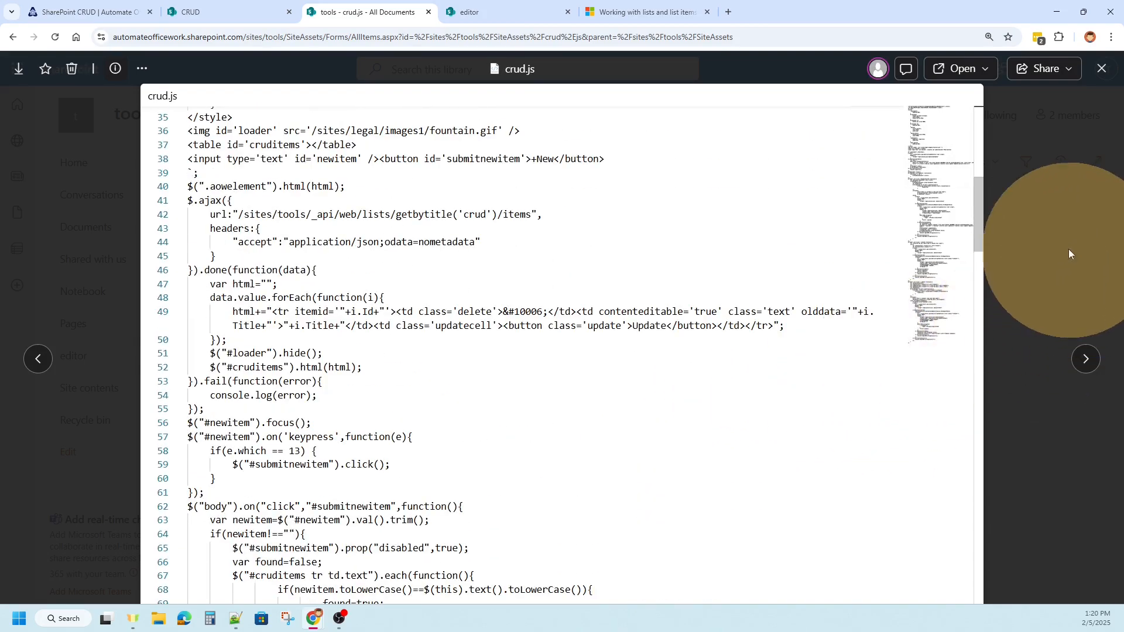
- Review the complete crud.js code listing on the SharePoint CRUD lesson page
click(82, 18)
scroll(872, 328, down, 8)
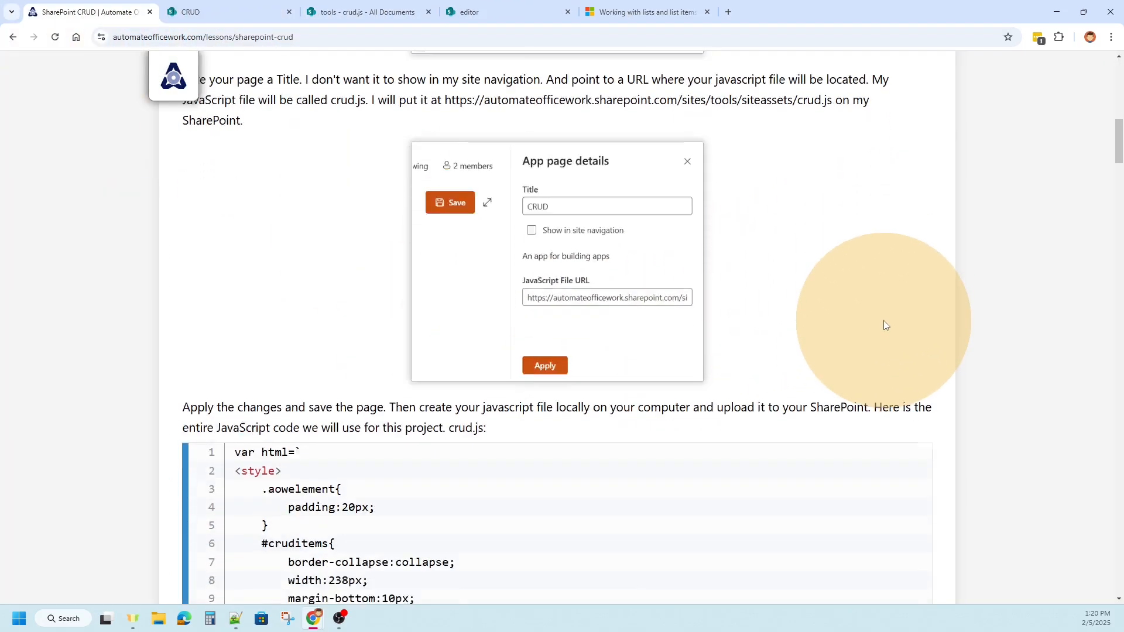
scroll(845, 423, up, 3)
drag(199, 310, 474, 413)
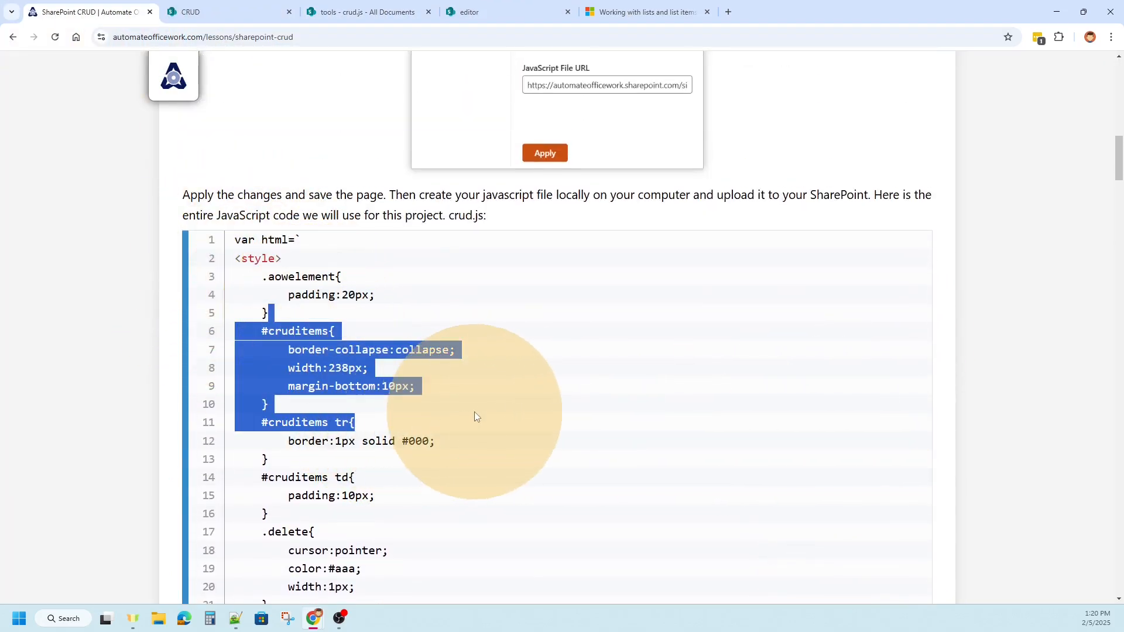
click(477, 411)
scroll(549, 434, down, 20)
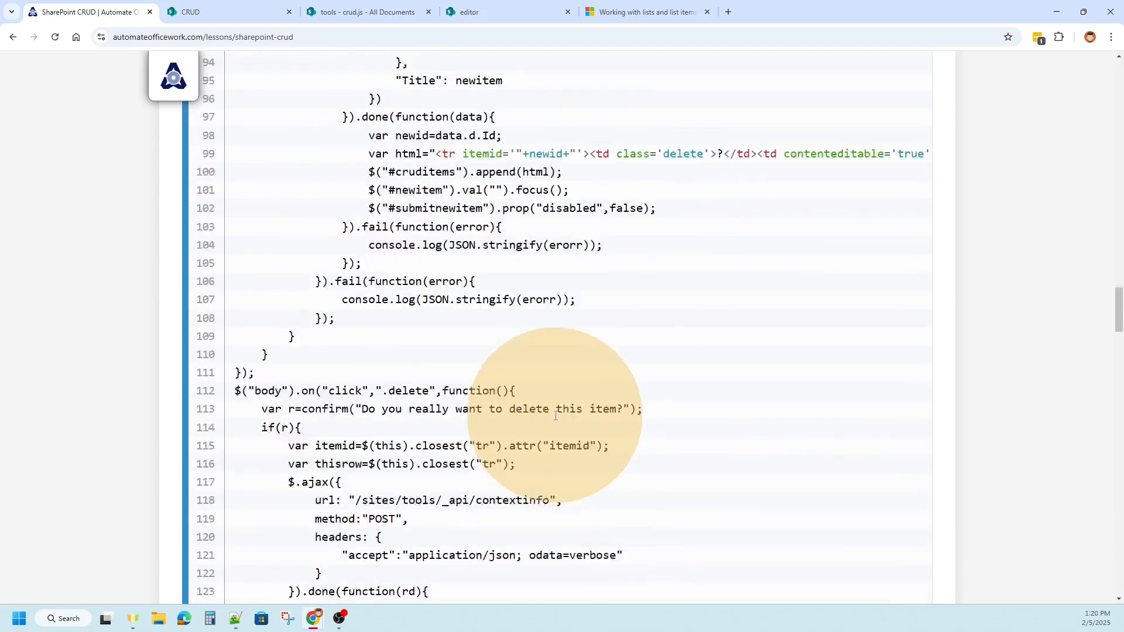
scroll(556, 416, down, 16)
scroll(622, 439, up, 4)
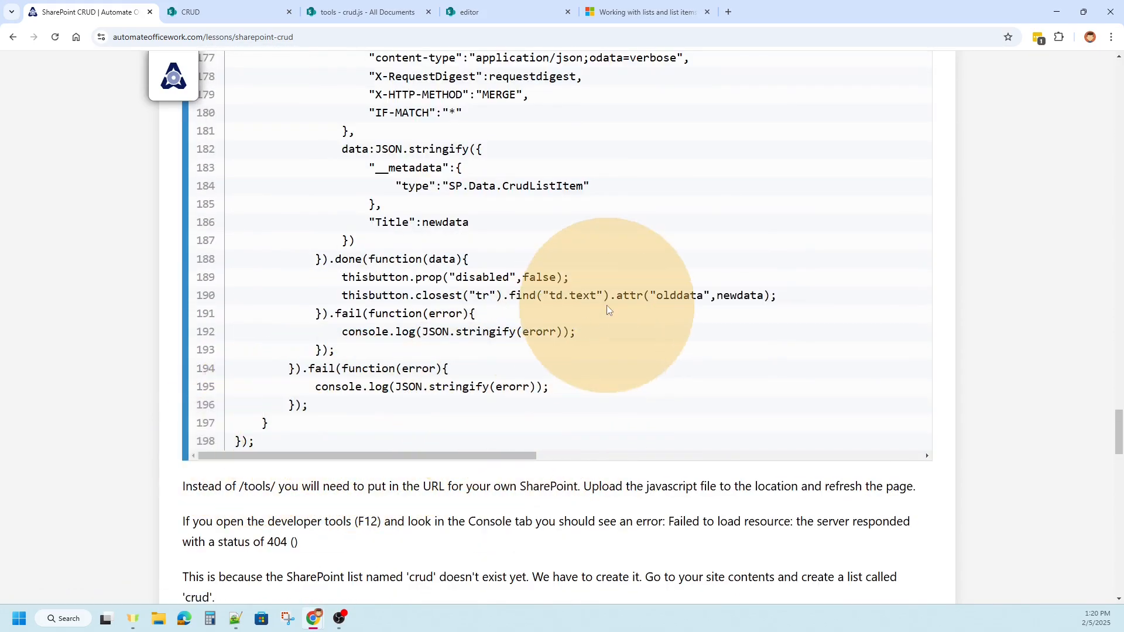
scroll(788, 386, up, 20)
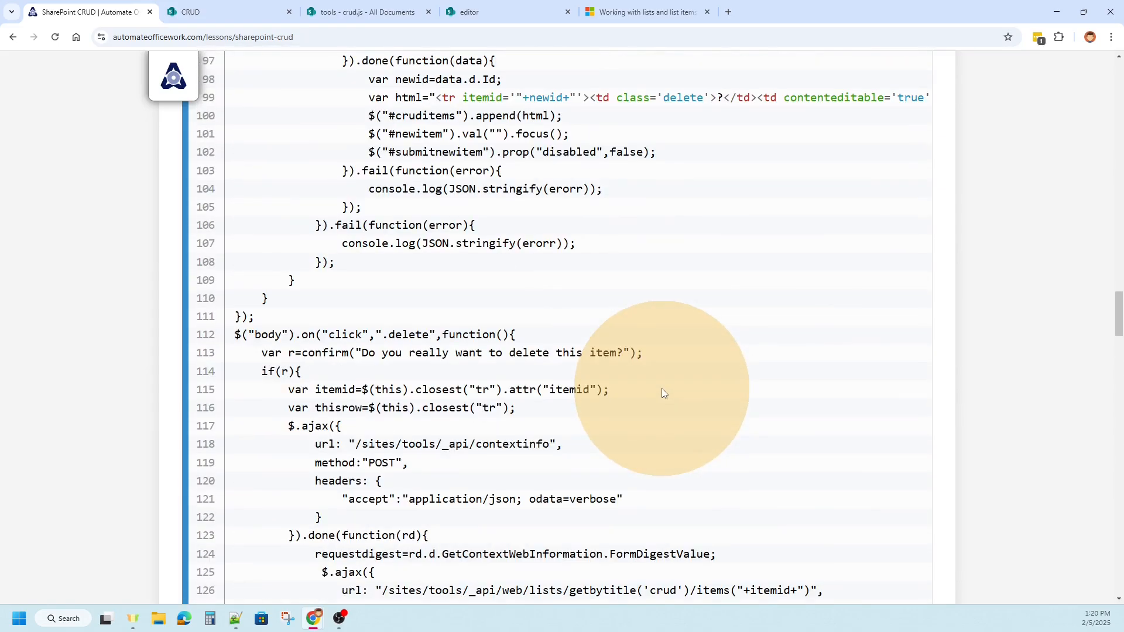
scroll(728, 404, up, 8)
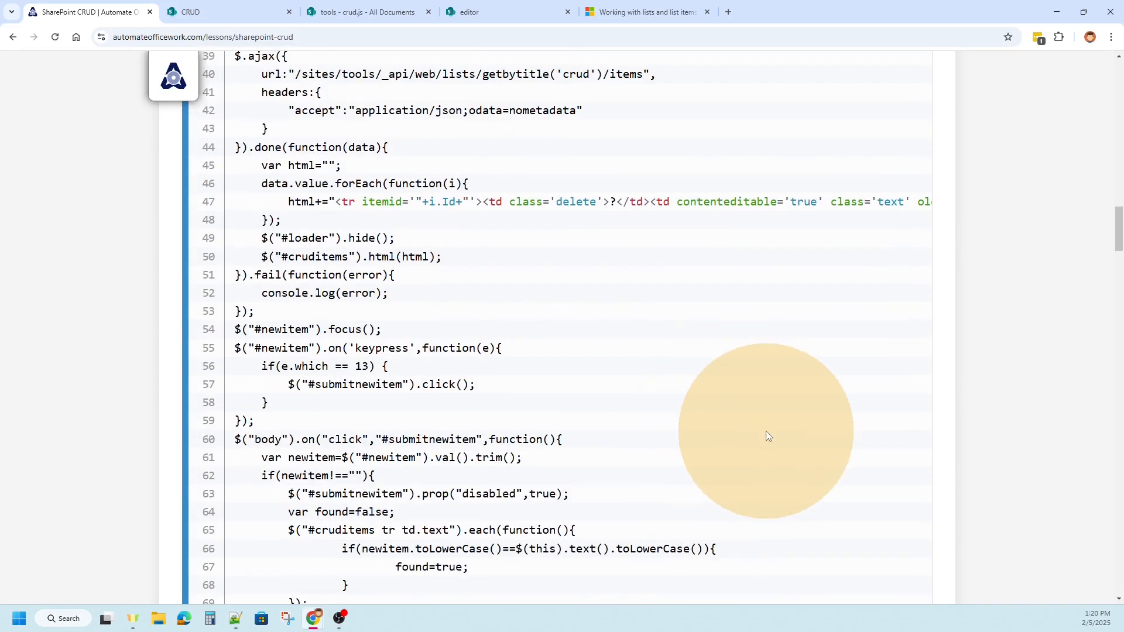
scroll(765, 434, up, 8)
scroll(767, 436, up, 5)
scroll(768, 436, down, 20)
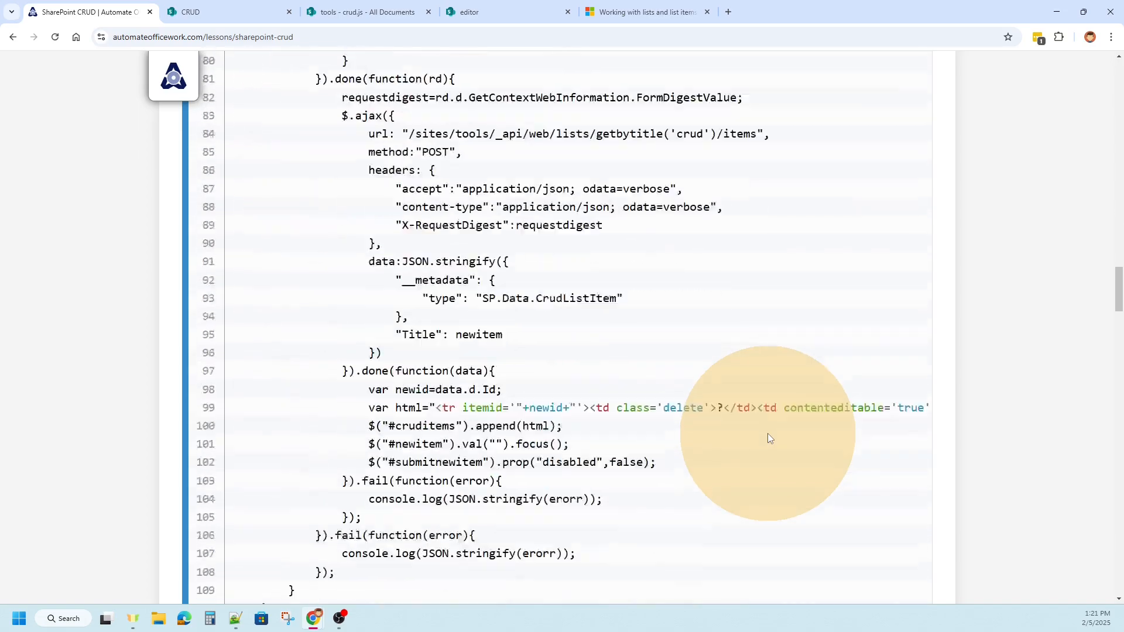
scroll(767, 433, down, 7)
- Return to the CRUD page and close its App page details without changes
click(236, 13)
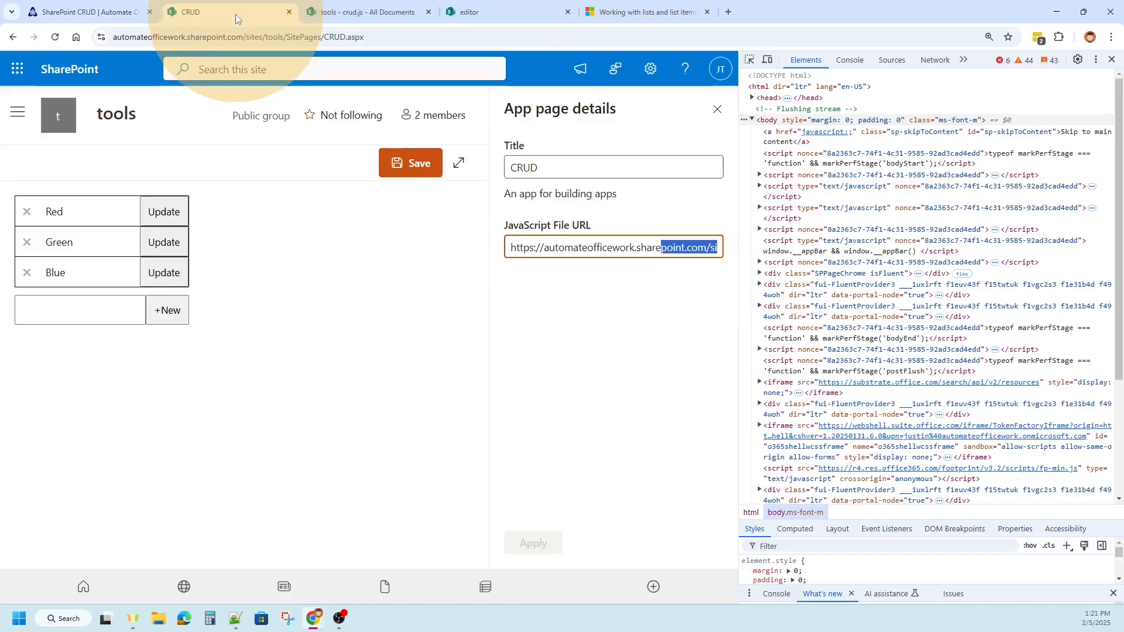
click(718, 110)
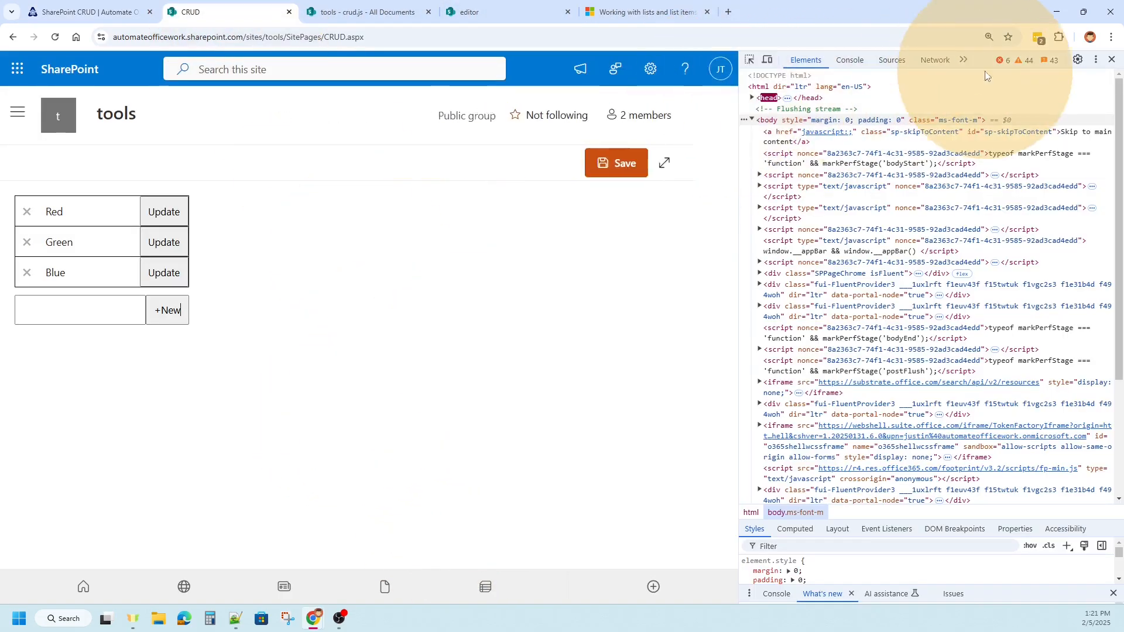
- Close the developer tools and open the crud list from the tools site's contents
click(1112, 60)
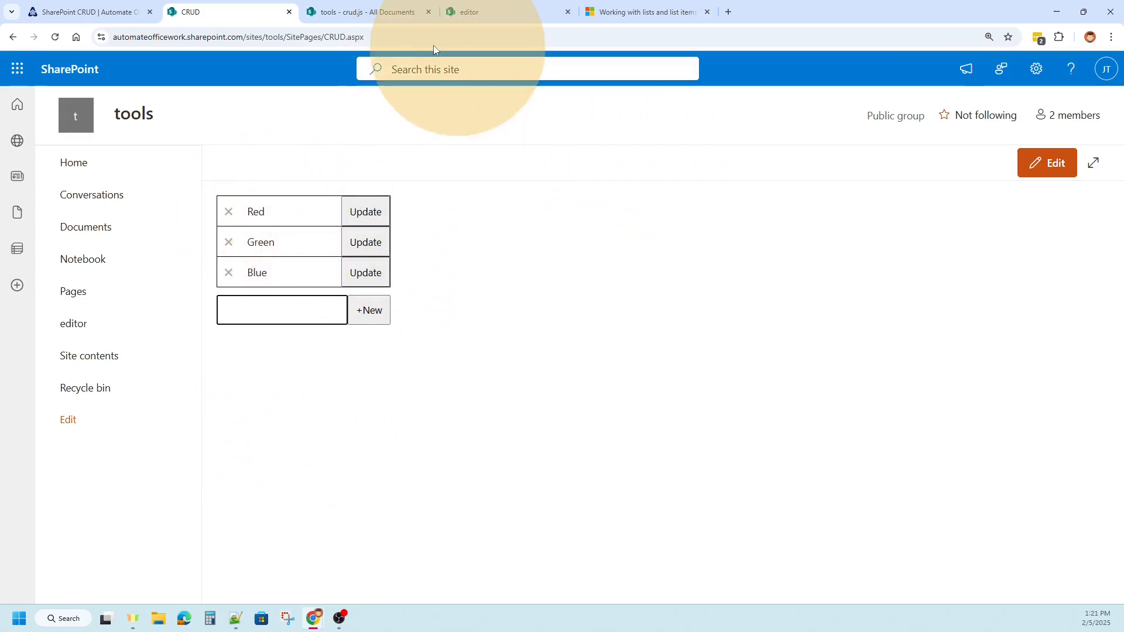
click(363, 13)
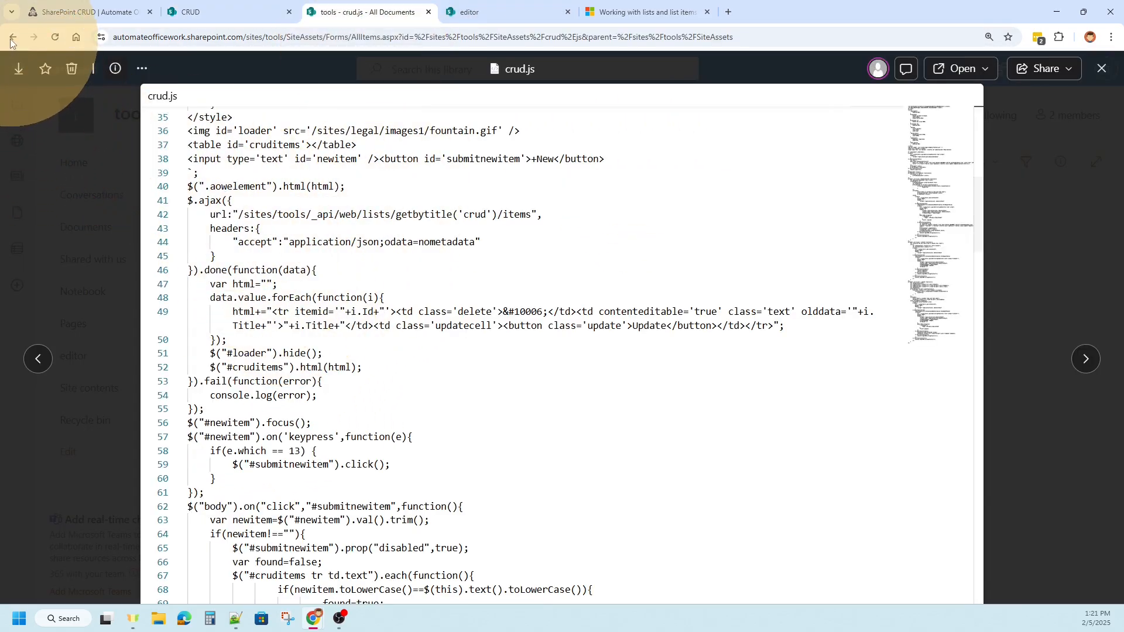
click(12, 39)
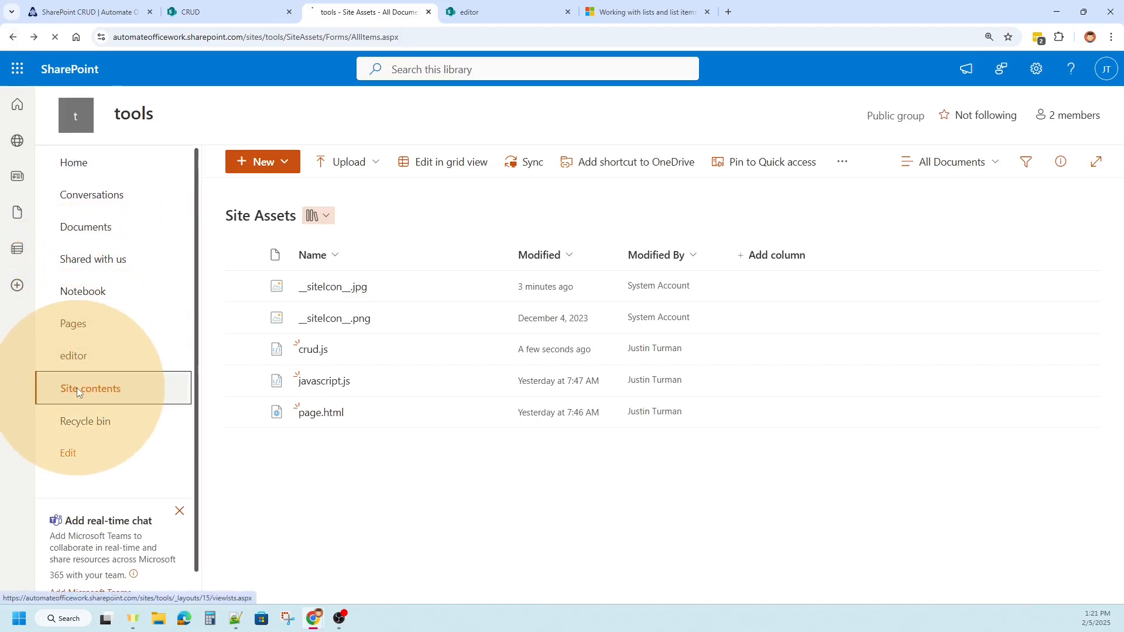
click(77, 390)
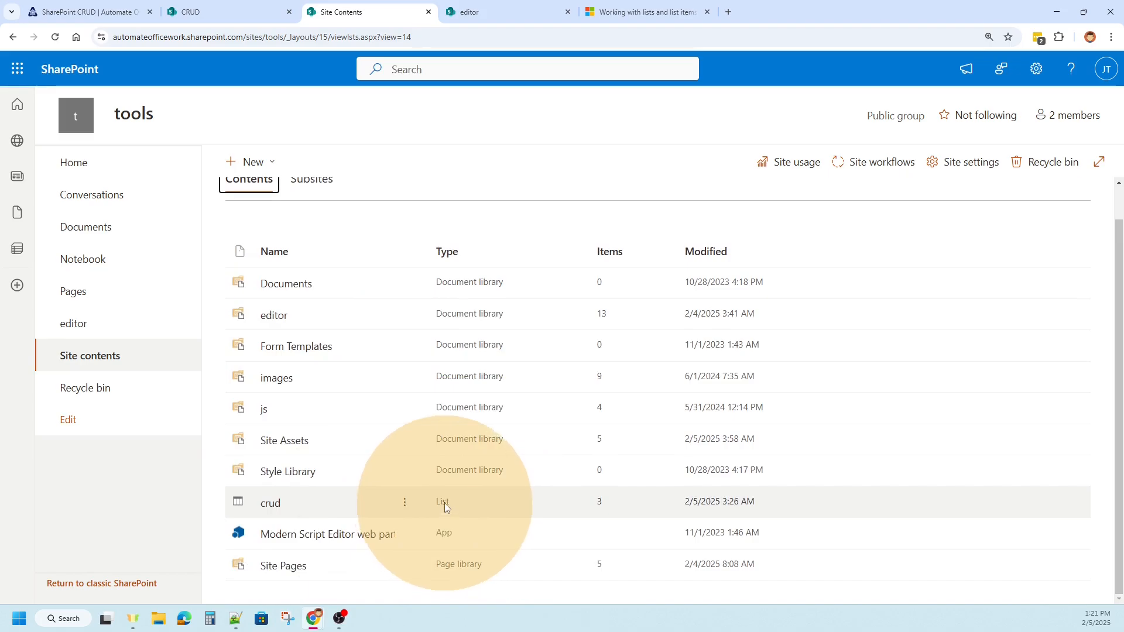
click(273, 504)
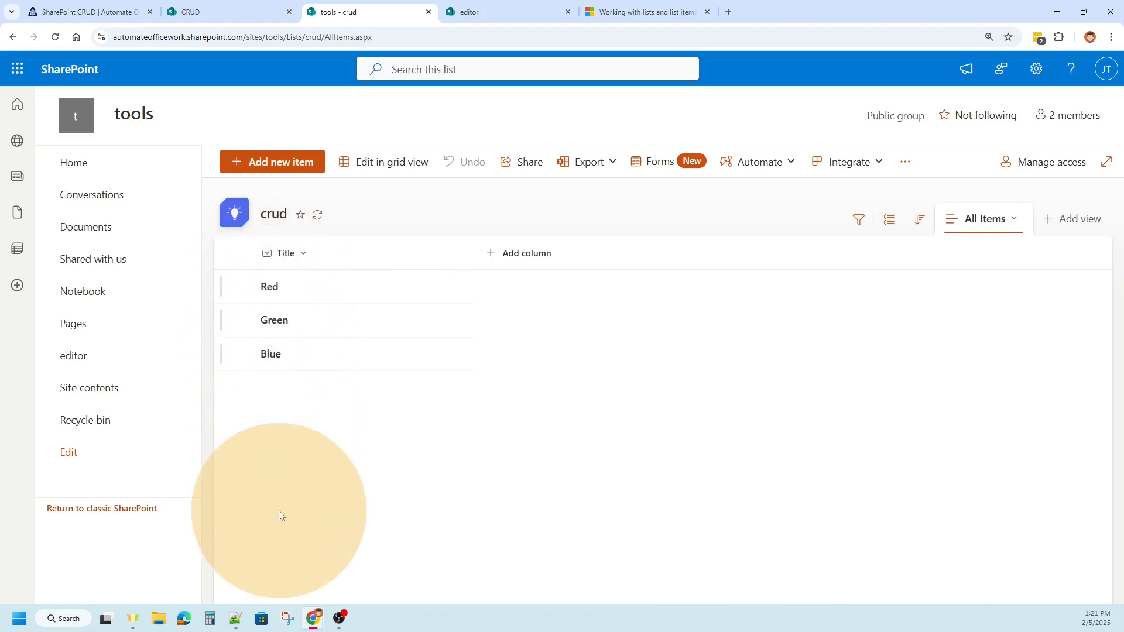
- Add a new item named White on the CRUD page and reload the crud list to check it
click(223, 12)
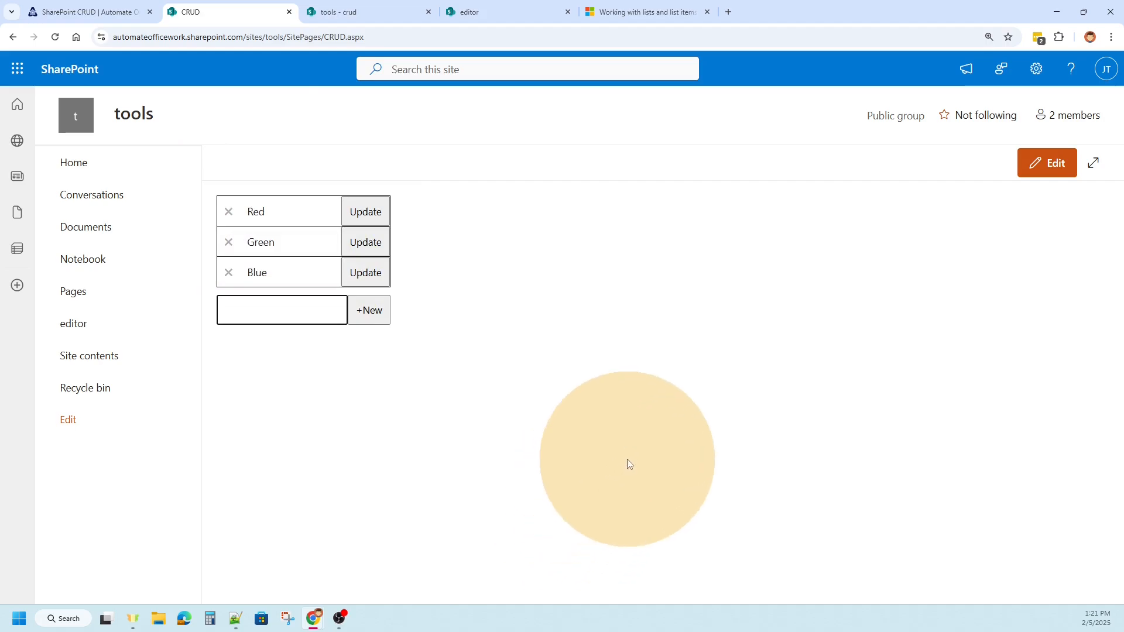
click(272, 304)
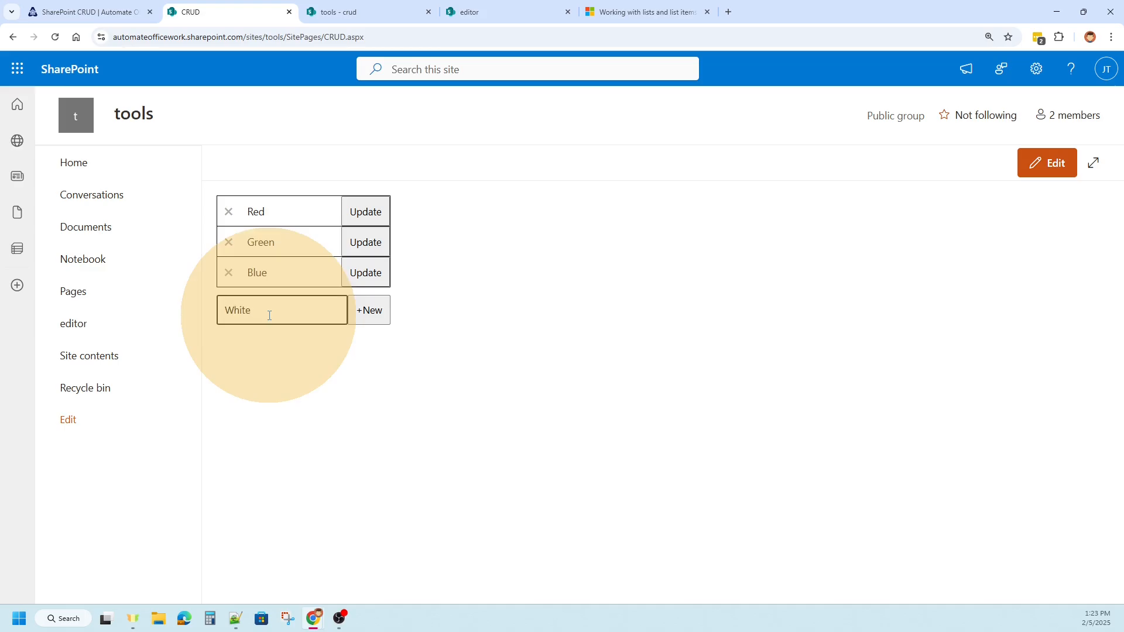
click(372, 13)
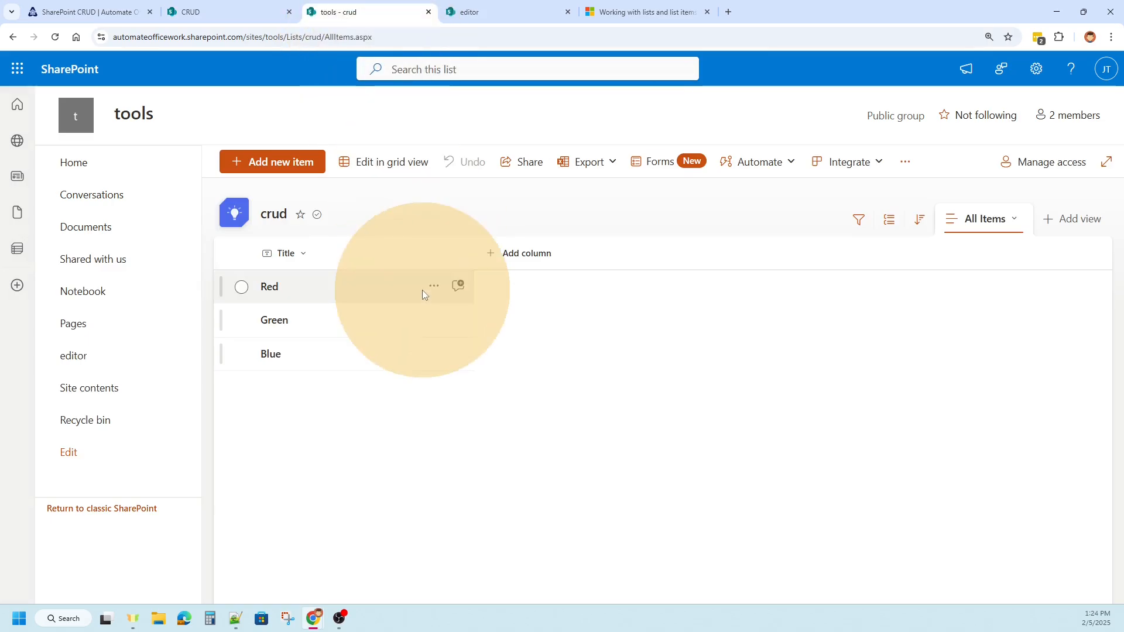
click(55, 37)
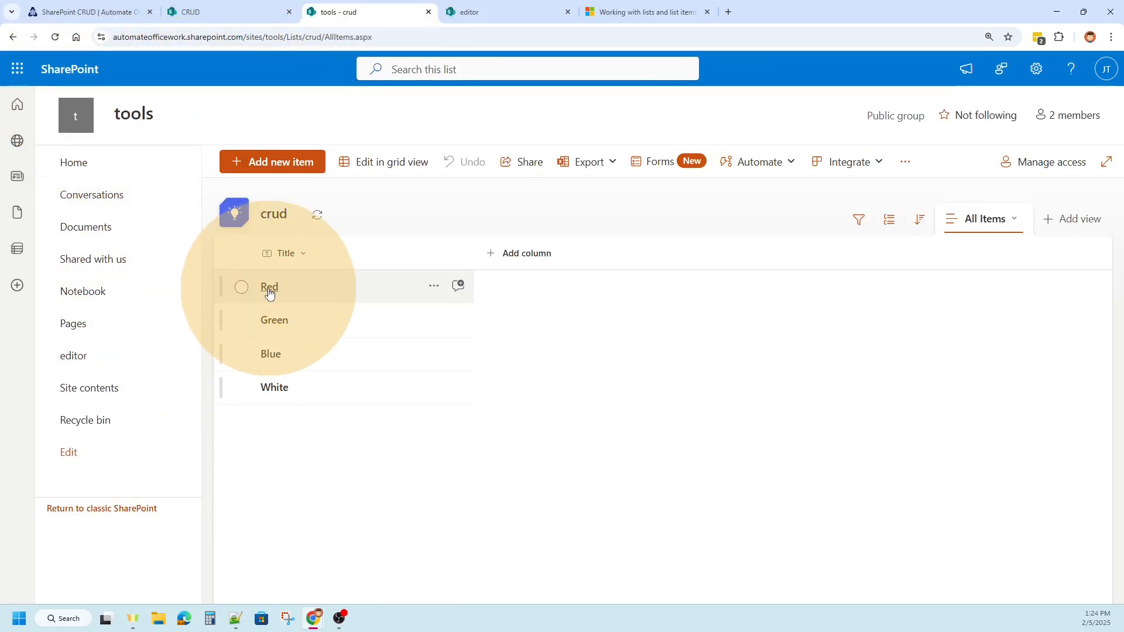
- Delete the White item on the CRUD page, accept the deletion, and reload the crud list to check it
click(233, 12)
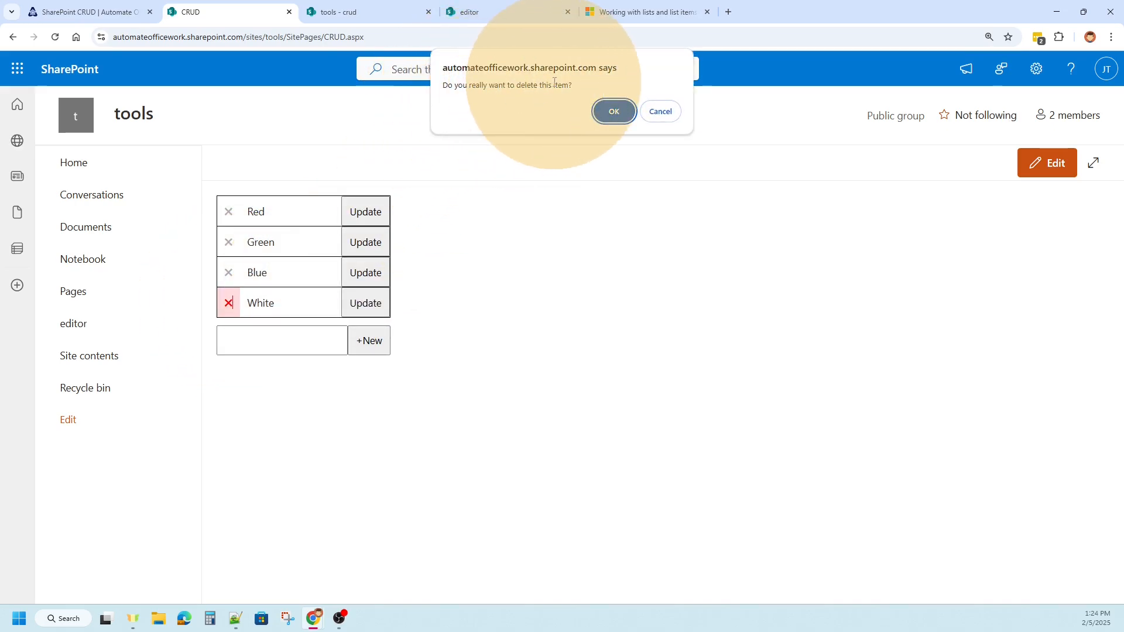
click(617, 112)
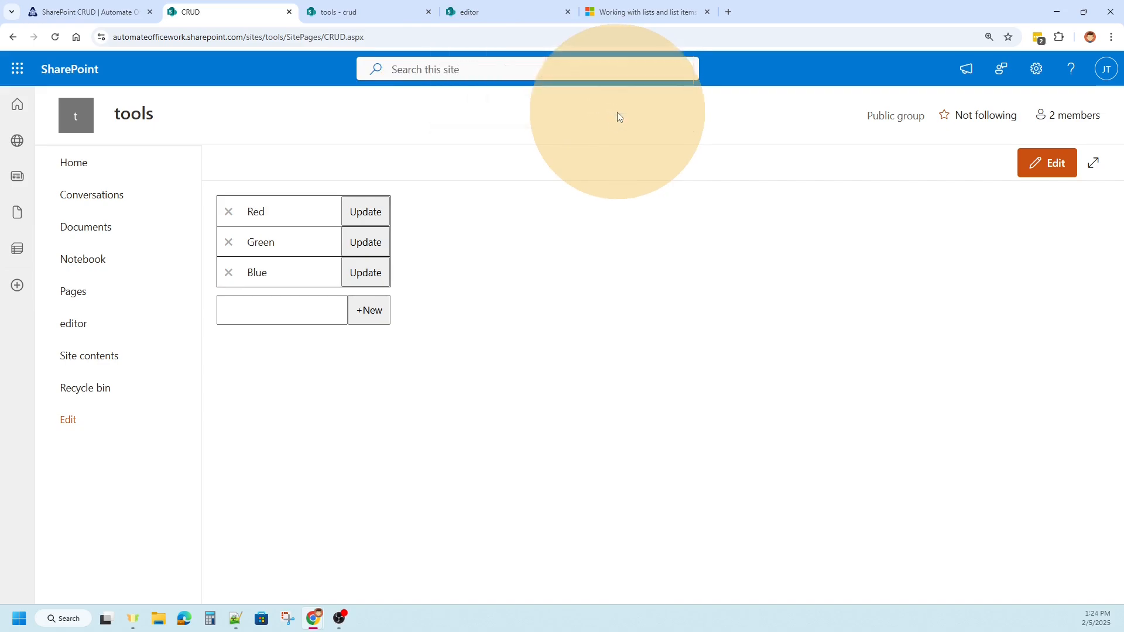
click(373, 13)
key(F5)
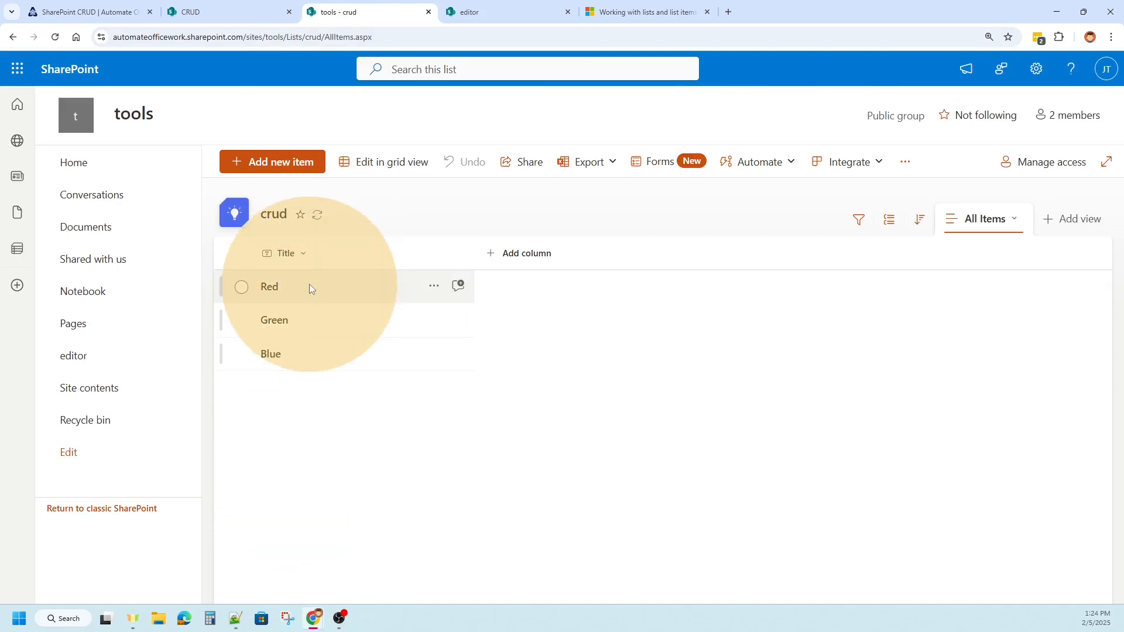
- Update the Blue item to Brown on the CRUD page and reload the crud list to check the change
click(199, 11)
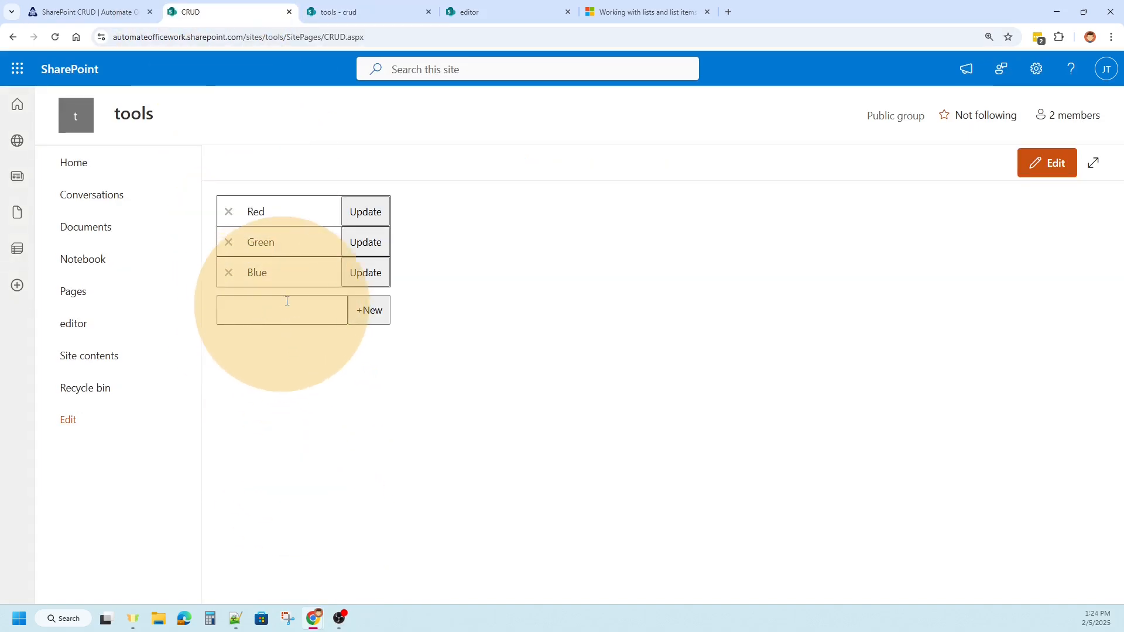
click(283, 274)
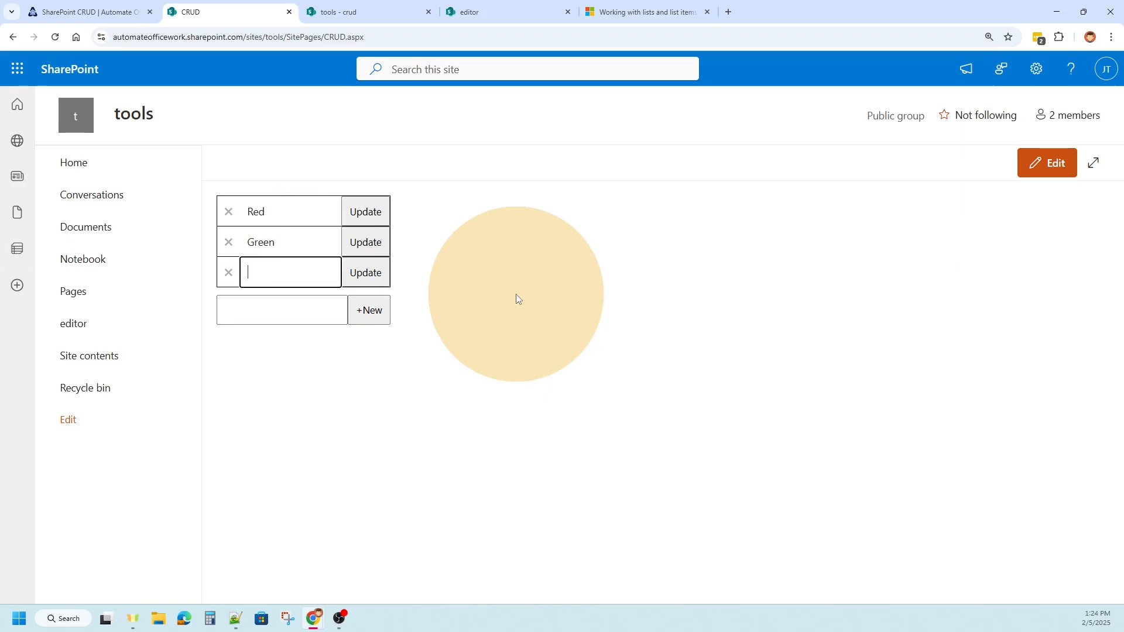
text(Brown)
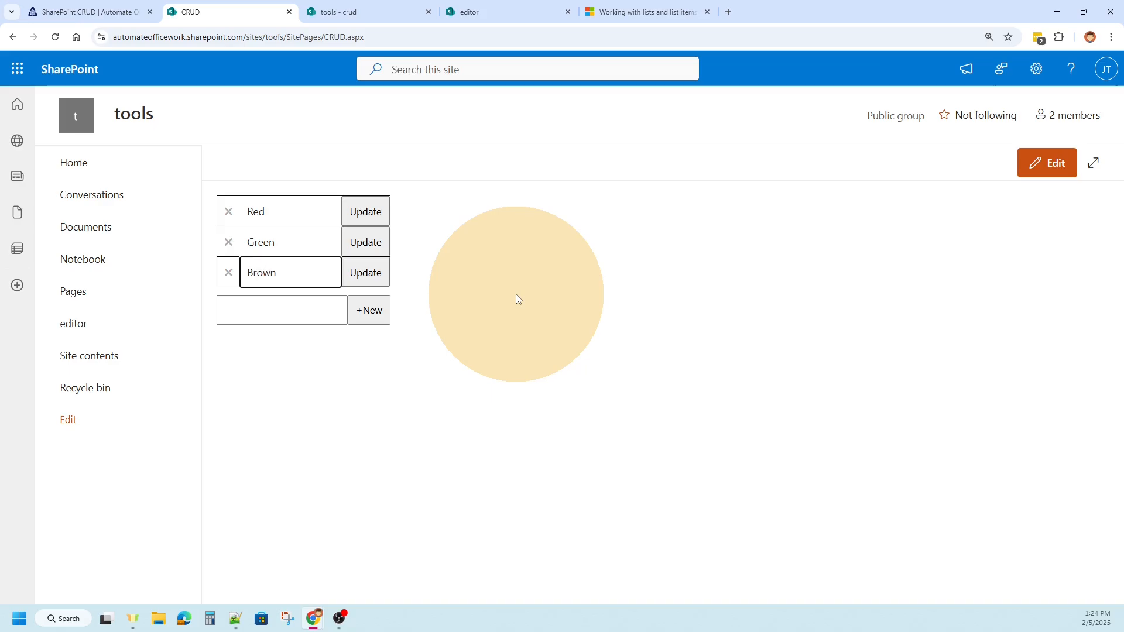
click(366, 273)
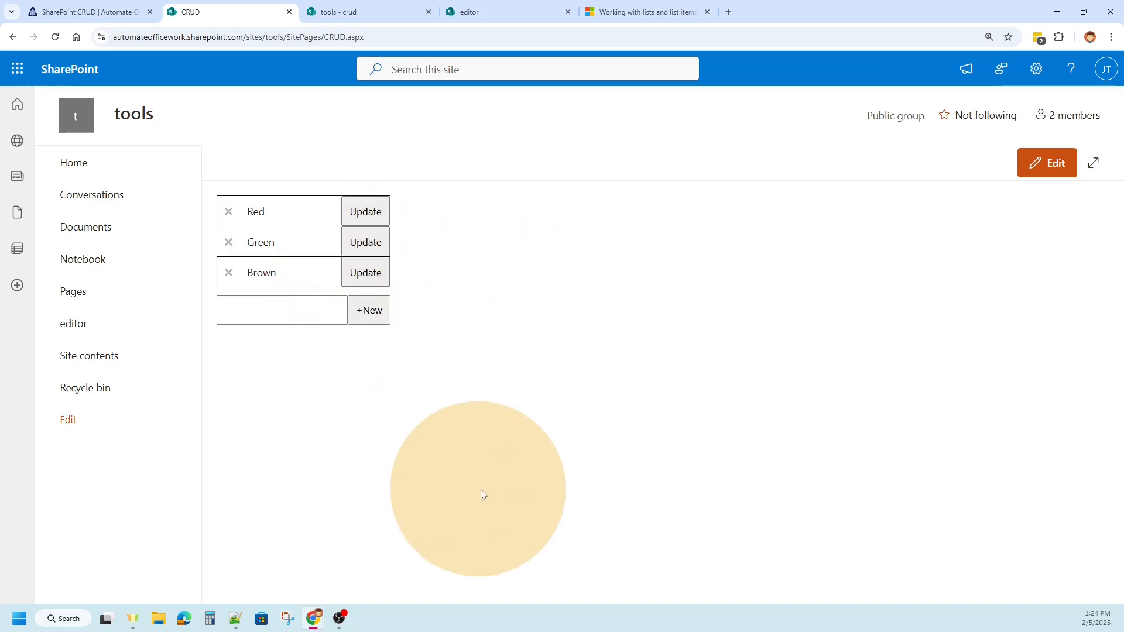
click(368, 13)
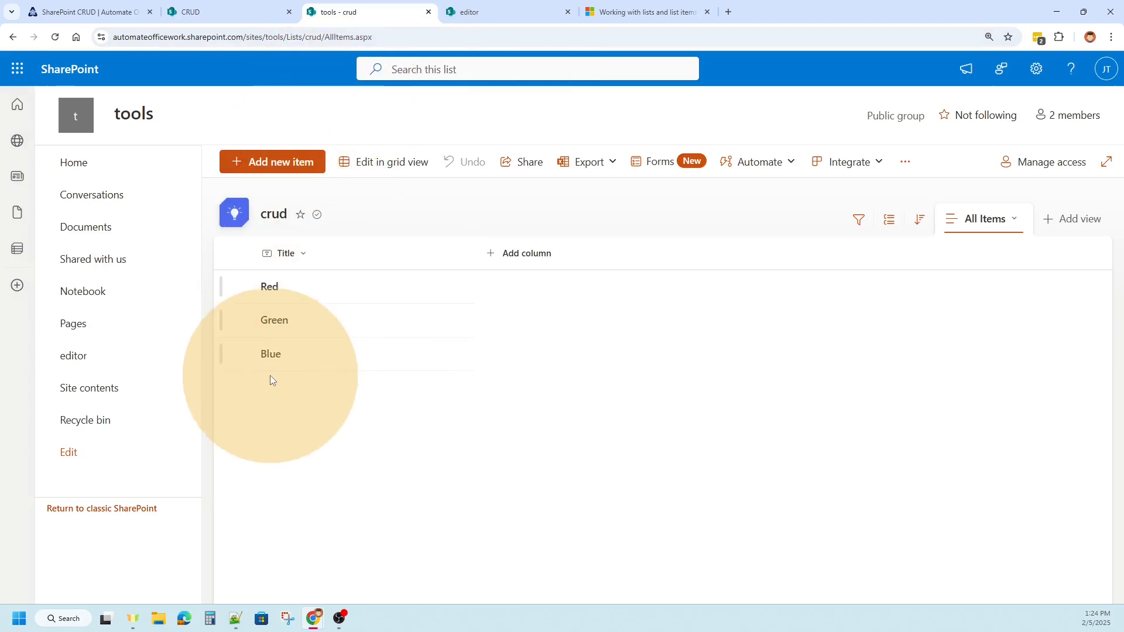
click(55, 37)
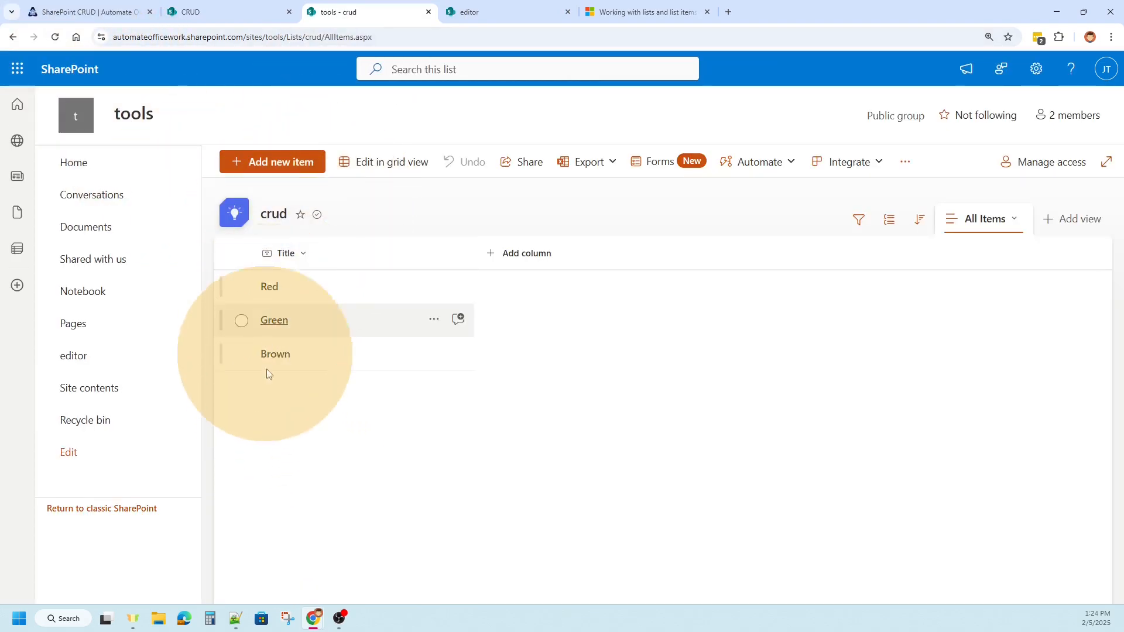
- Compare the items shown on the CRUD page with those in the crud list
click(198, 13)
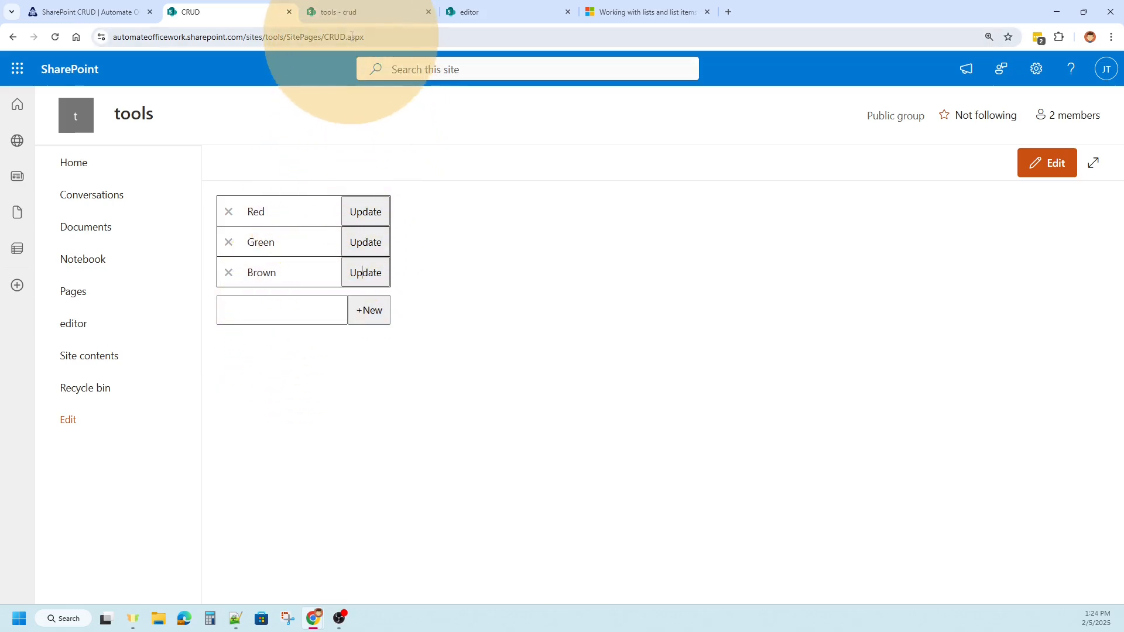
click(352, 14)
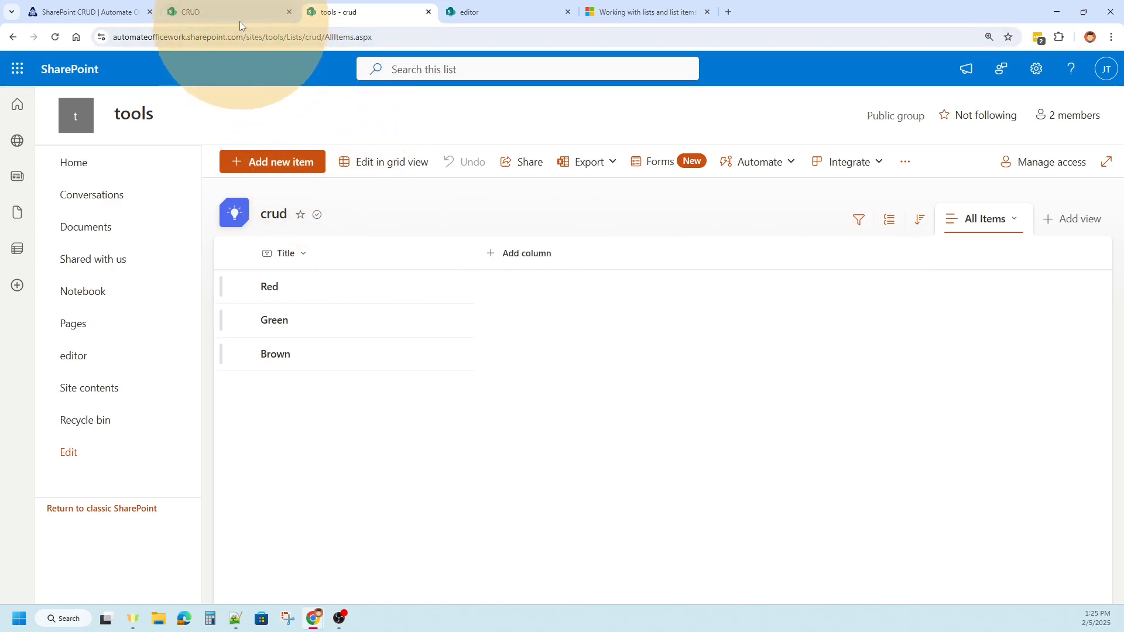
click(226, 11)
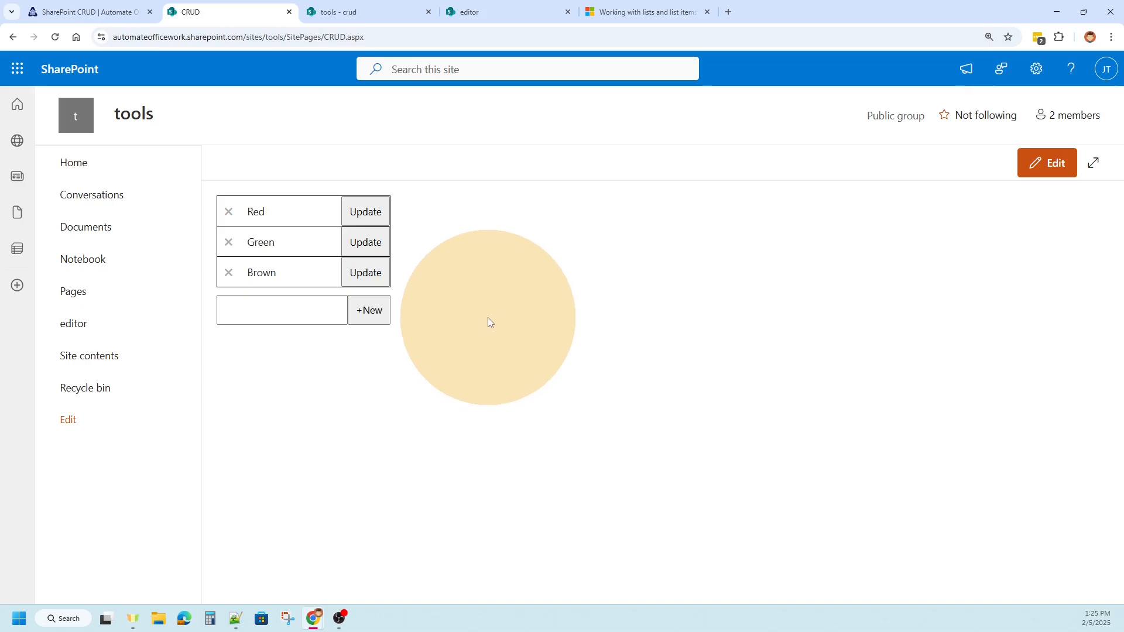
- Review the SharePoint CRUD lesson's closing sections, from the Update explanation to the code for hiding SharePoint elements
click(103, 16)
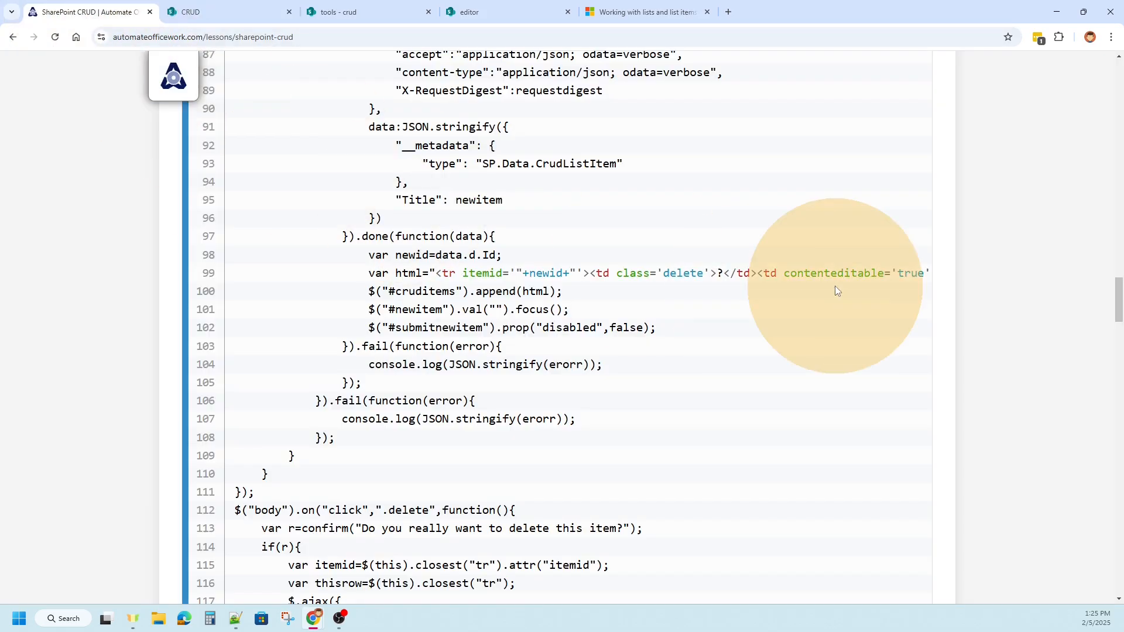
drag(1119, 300, 1107, 537)
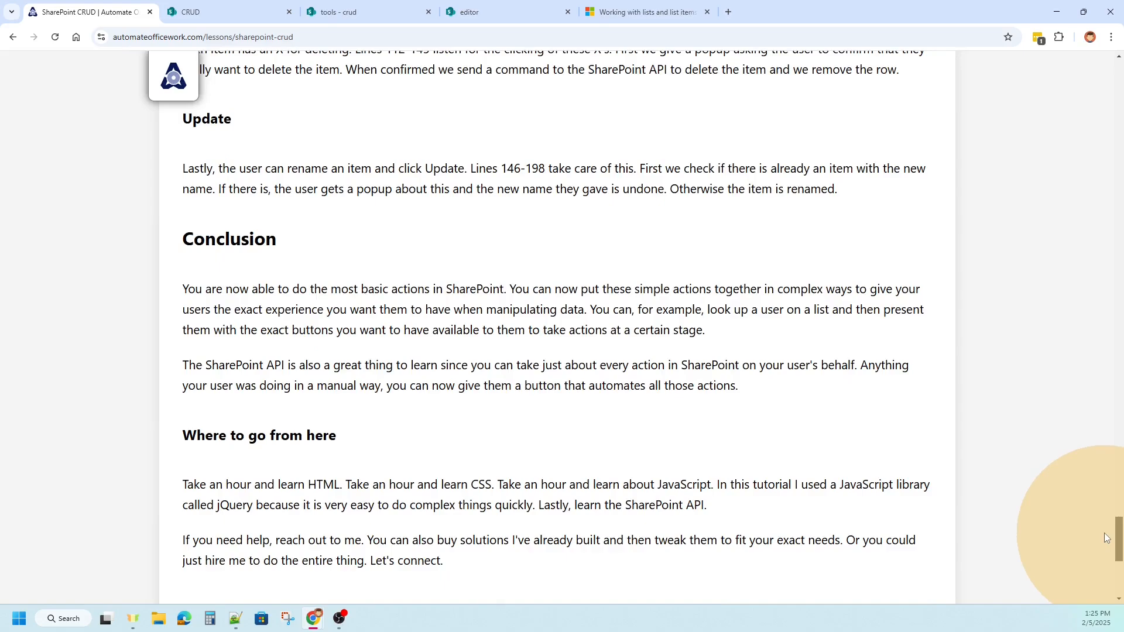
drag(1107, 538, 1107, 576)
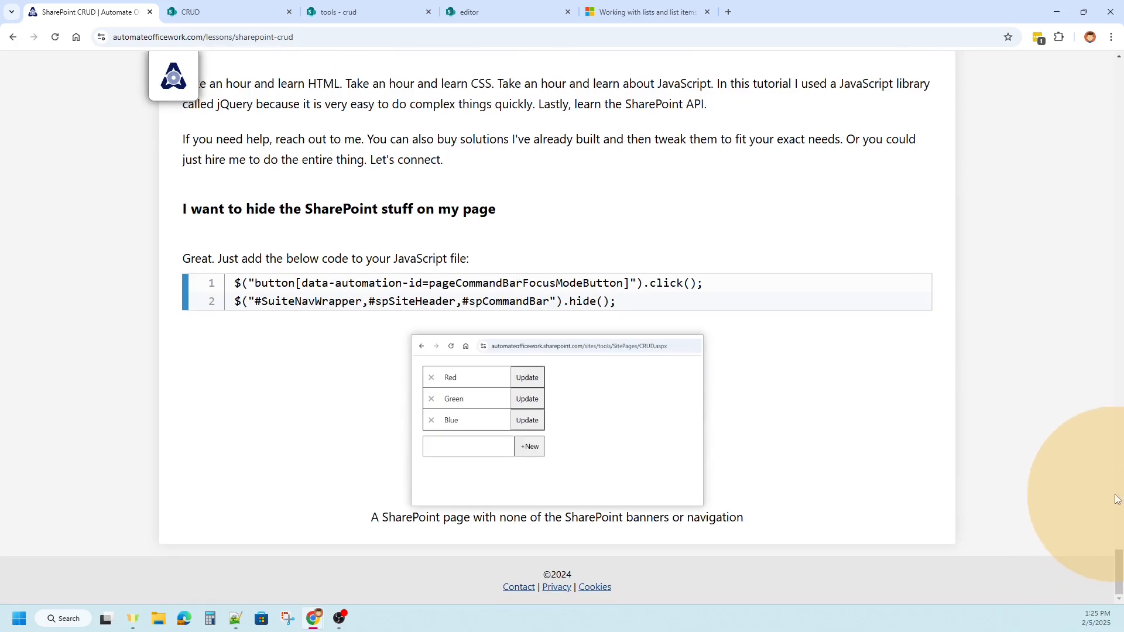